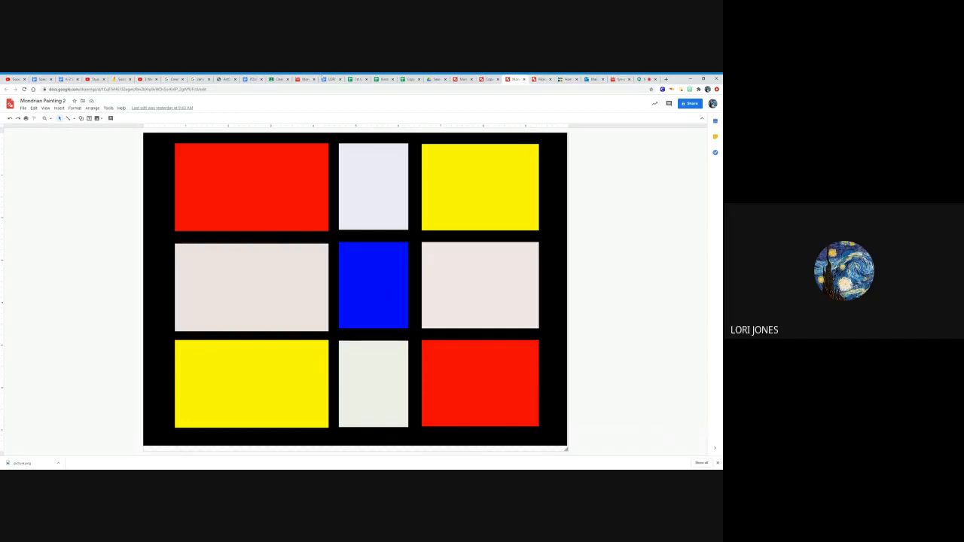
Step: Look through the finished Mondrian example drawings, ending on the unfinished copy of Mondrian Painting 3
click(540, 81)
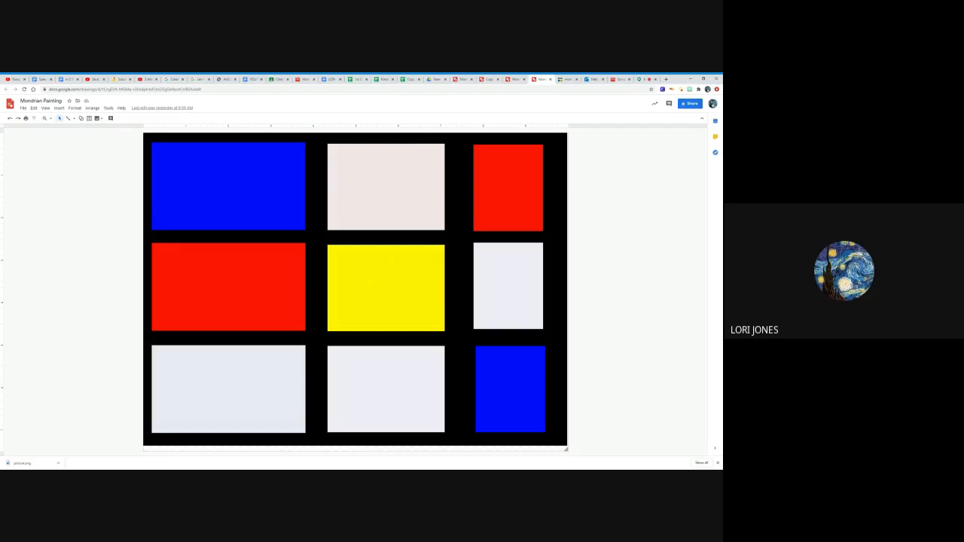
click(518, 80)
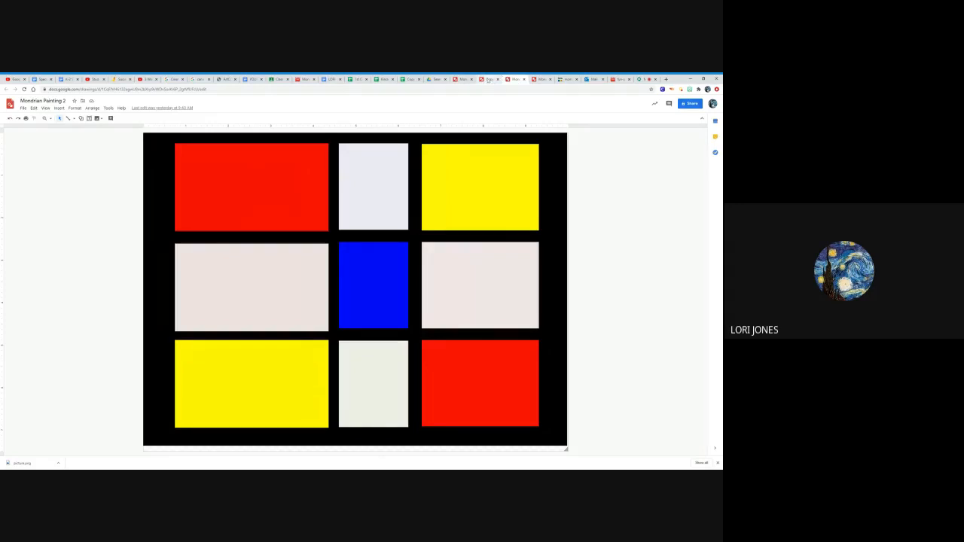
click(461, 80)
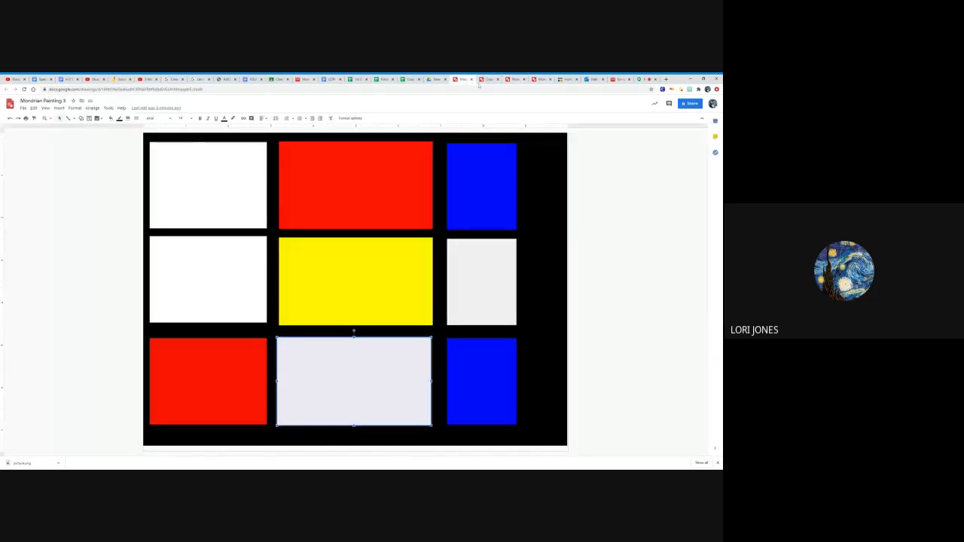
click(490, 80)
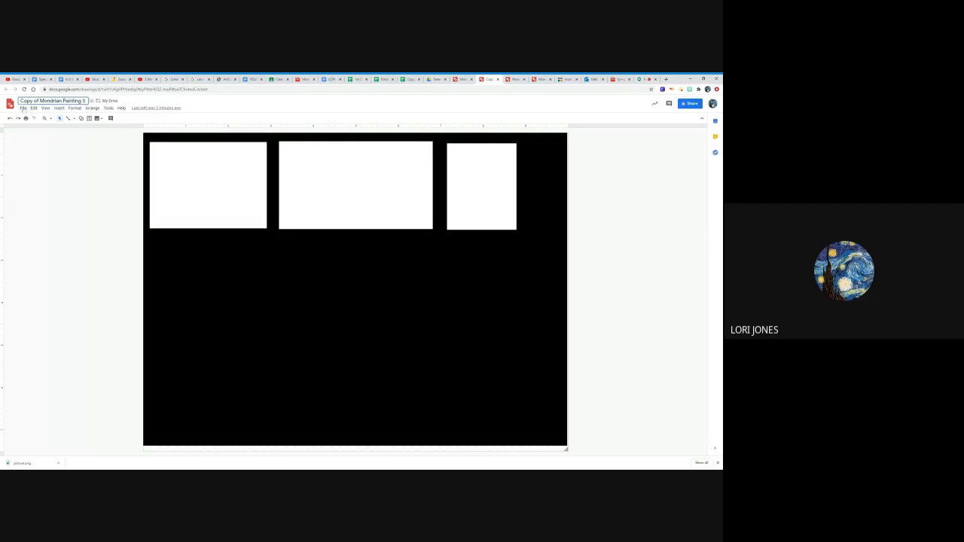
Step: Make a copy of this drawing with the suggested name and folder, and close the original copy of Mondrian Painting 3
click(24, 108)
click(56, 151)
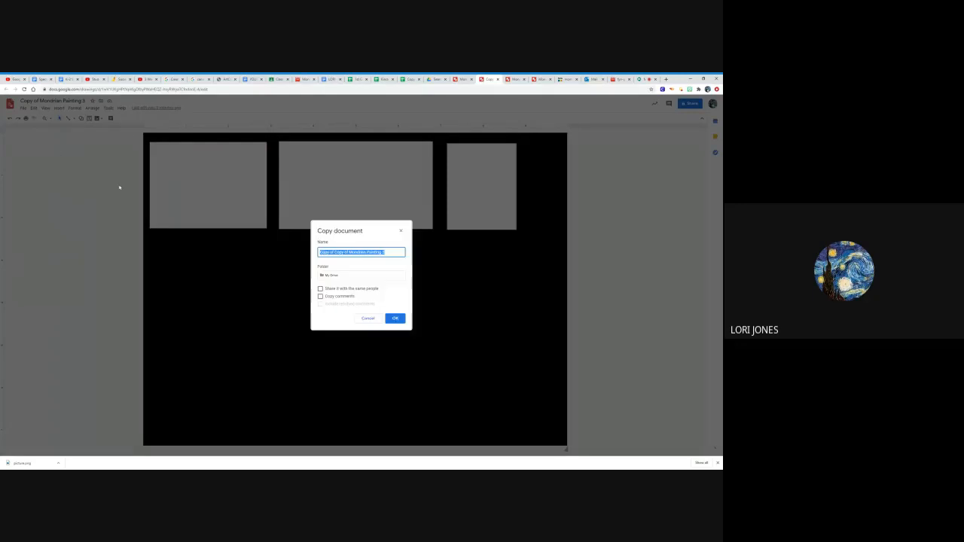
click(394, 318)
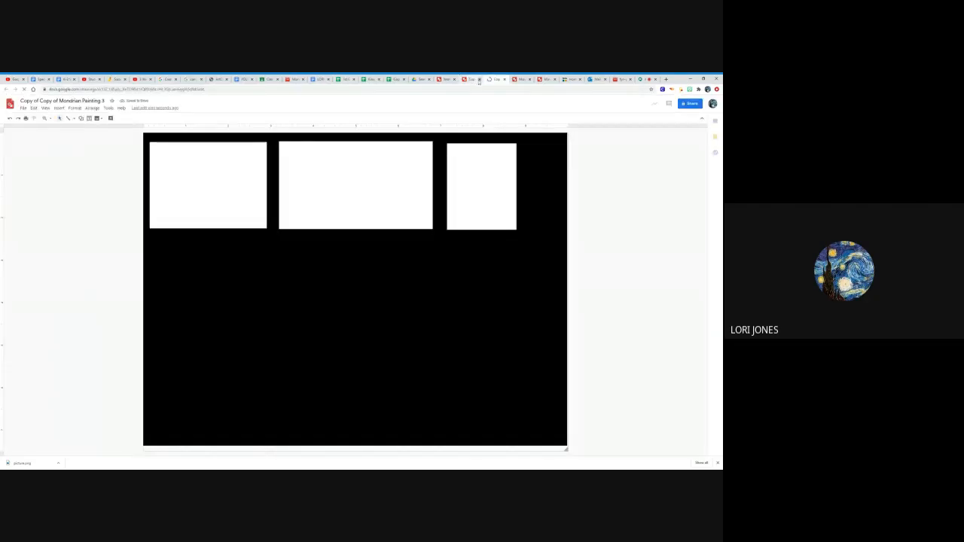
click(478, 79)
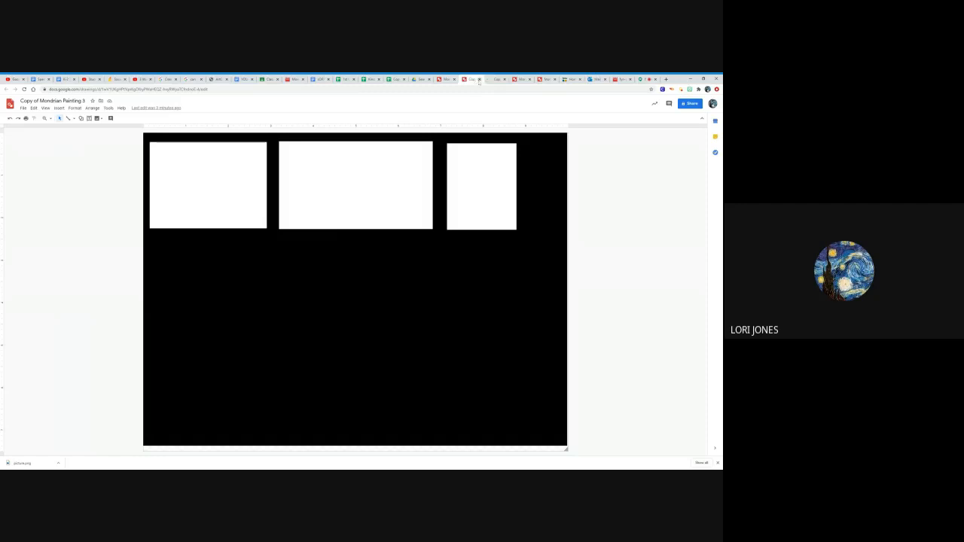
click(479, 79)
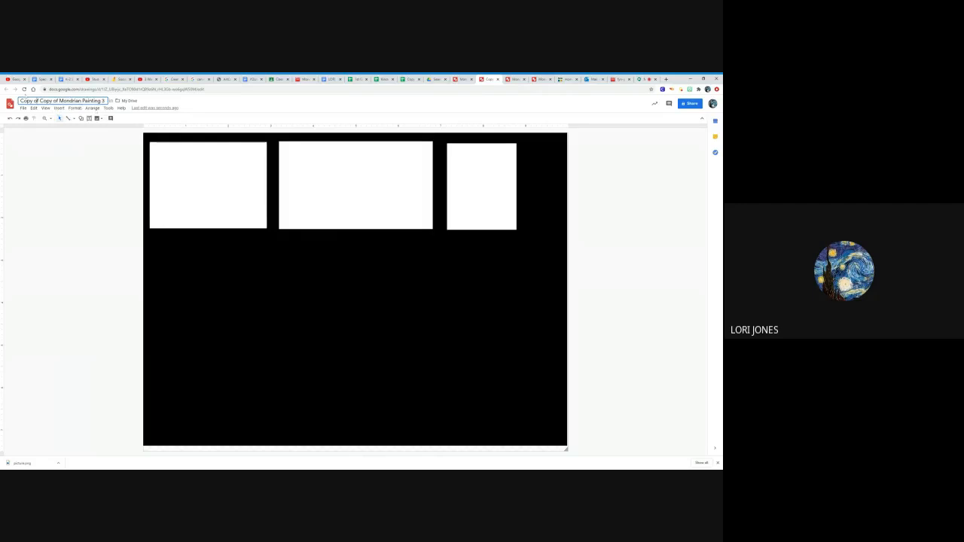
Step: Rename the new drawing "Mondrian Painting Demo"
drag(59, 100, 11, 113)
key(BackSpace)
drag(66, 101, 62, 101)
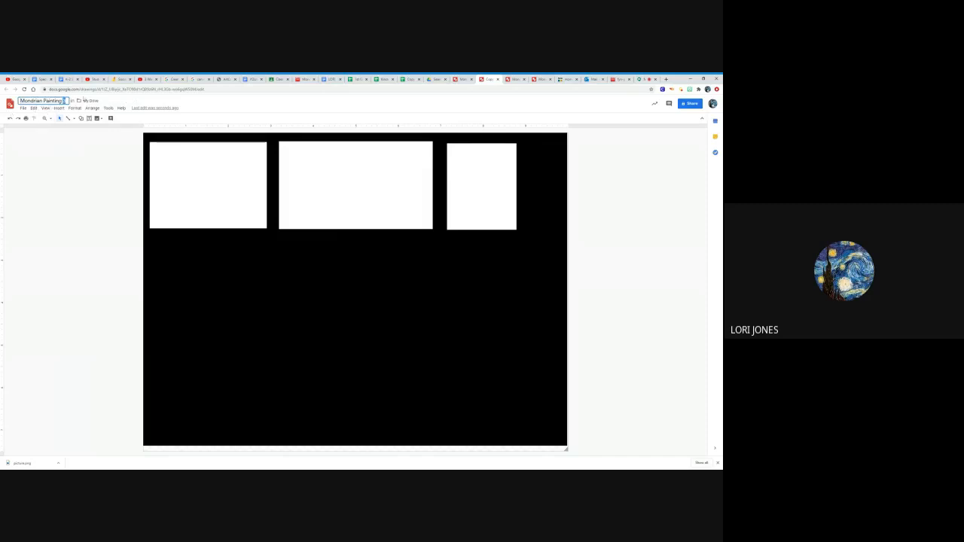
text(Demo)
Step: Duplicate the top-left white rectangle twice and place the copies beneath it as the second and third rows of the left column
click(175, 188)
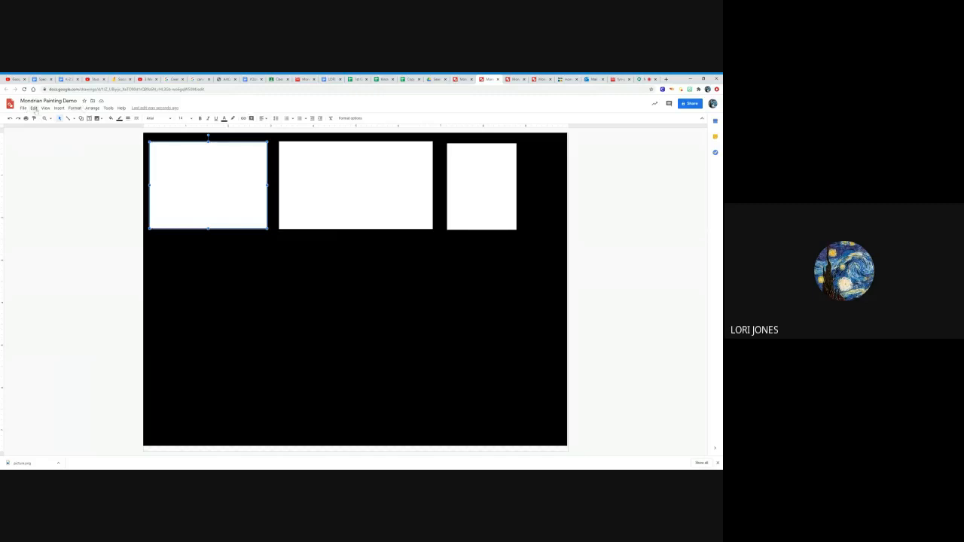
click(34, 108)
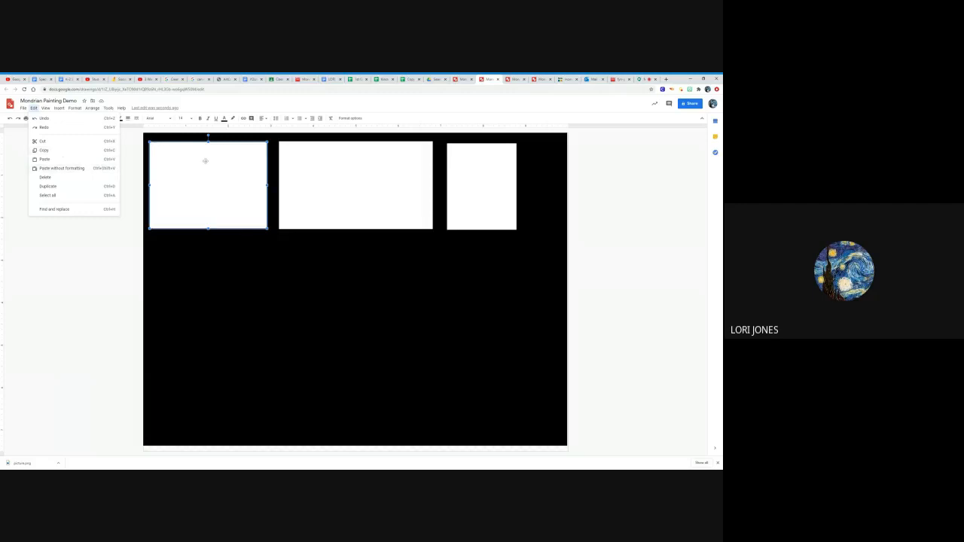
right_click(205, 160)
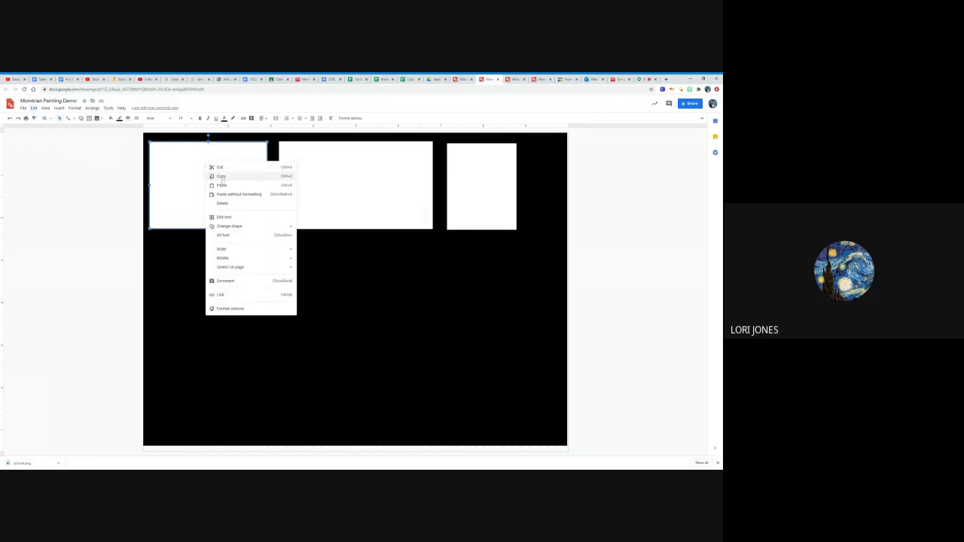
click(224, 177)
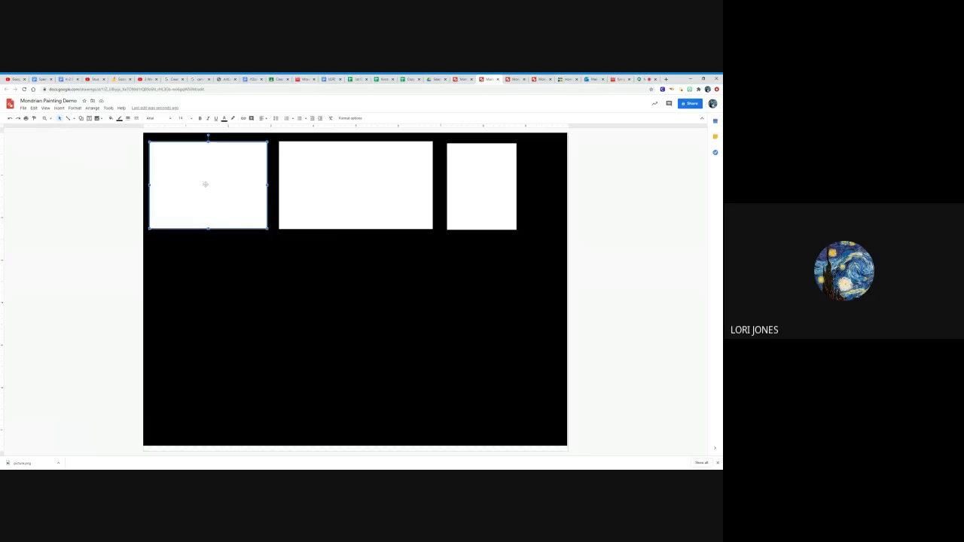
right_click(204, 185)
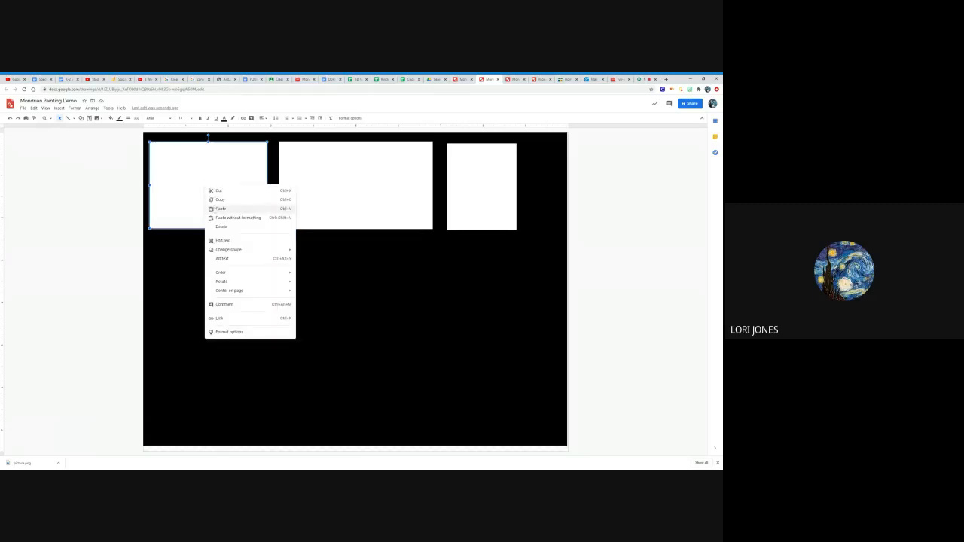
click(214, 208)
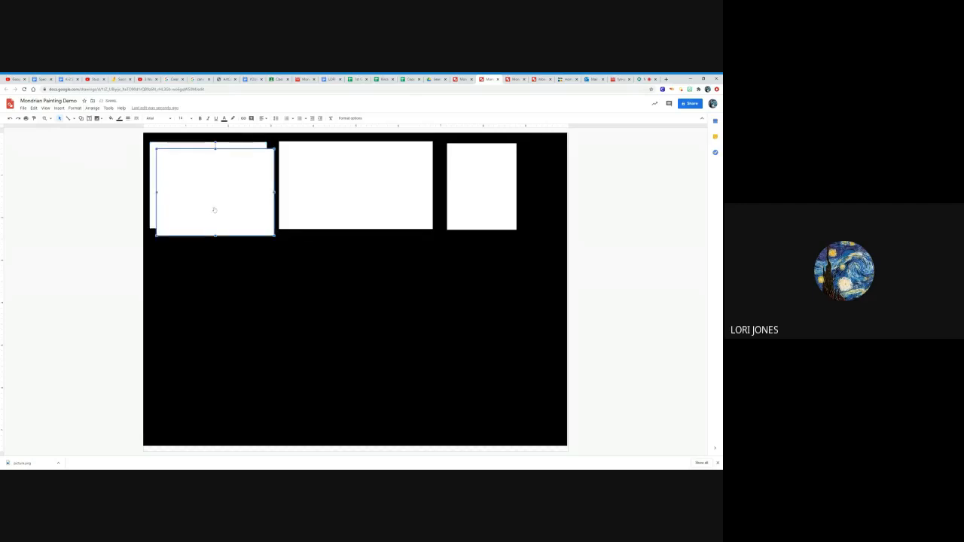
right_click(207, 197)
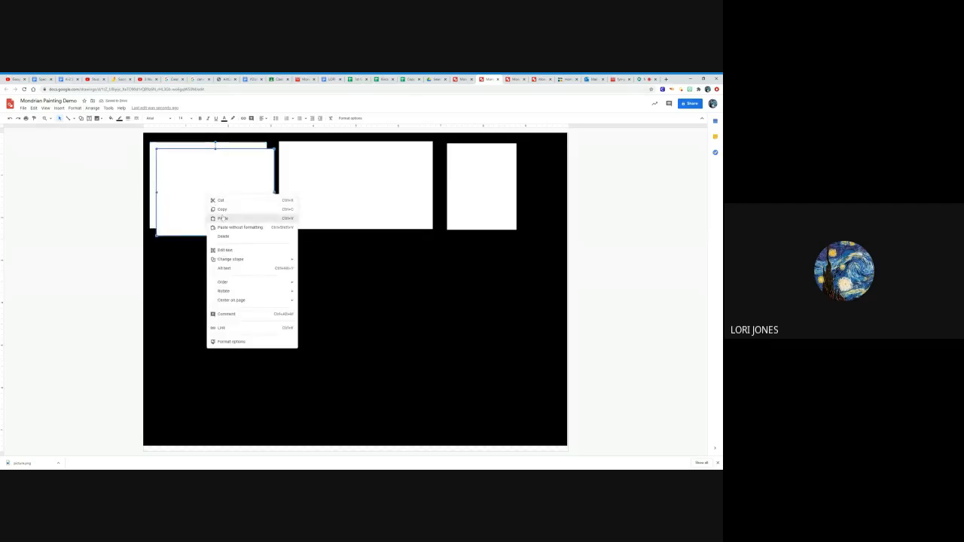
click(222, 218)
drag(211, 193, 199, 279)
drag(206, 219, 198, 414)
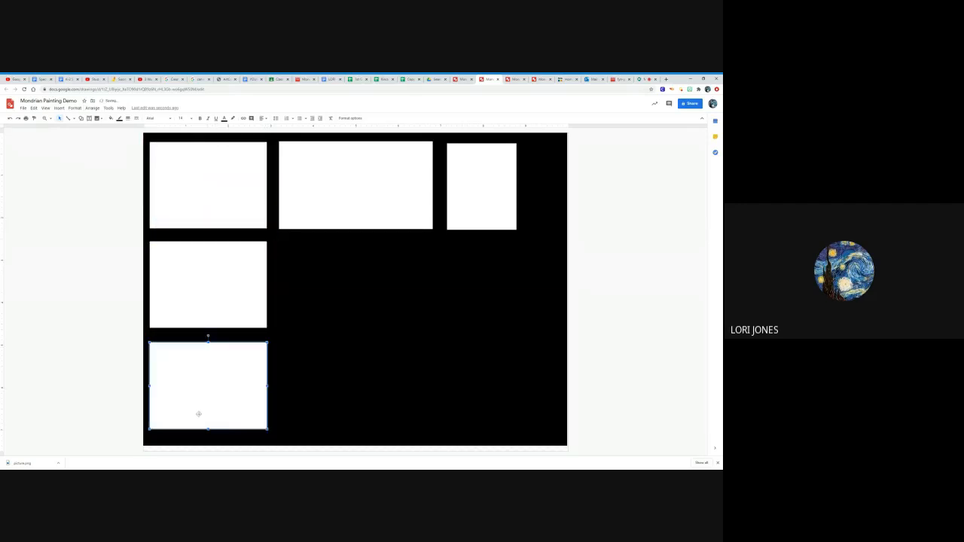
Step: Duplicate the wide white rectangle so that three of them form the middle column, one in each row
right_click(303, 198)
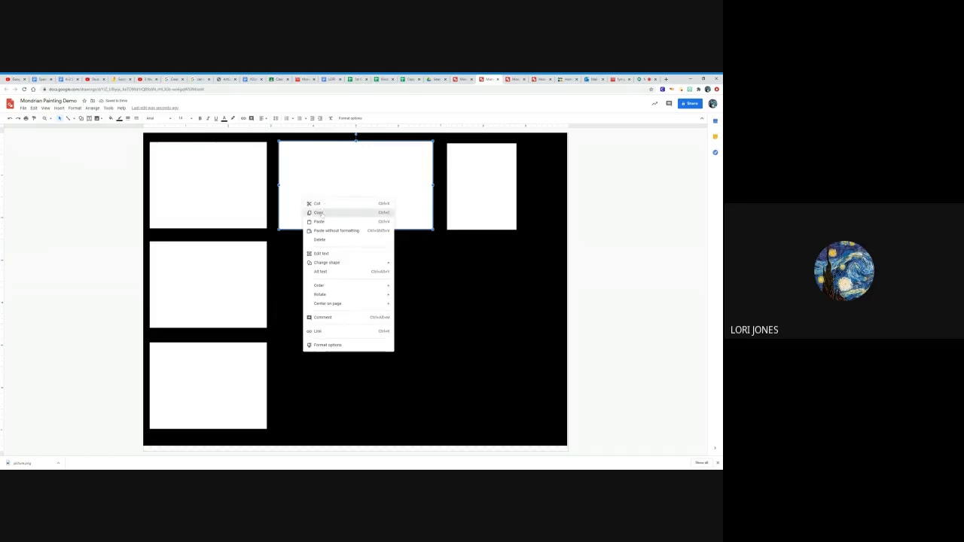
click(327, 211)
right_click(326, 209)
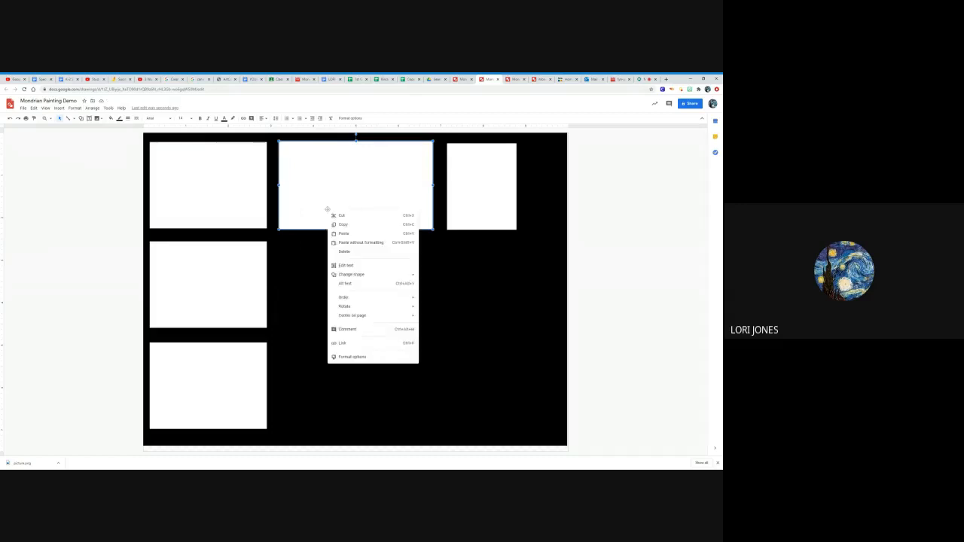
click(342, 231)
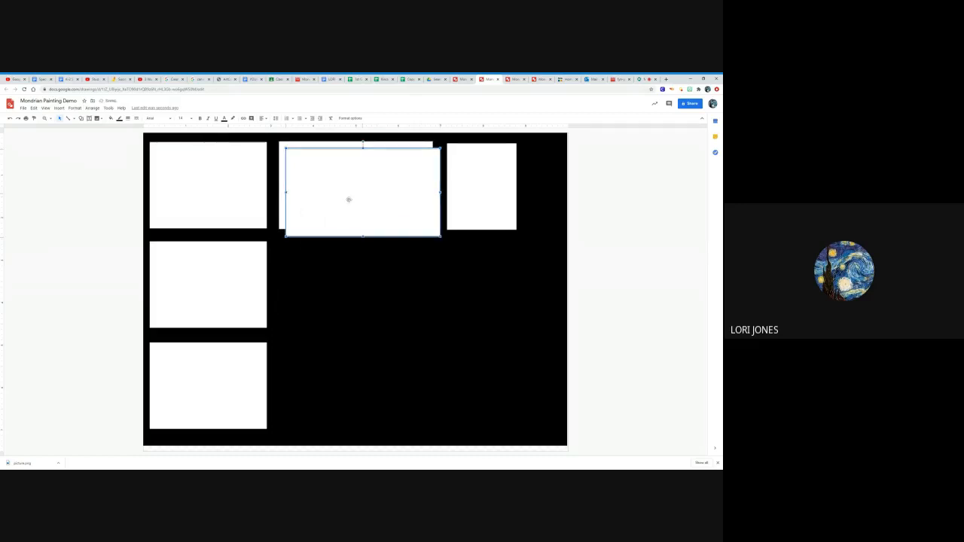
drag(349, 201, 340, 287)
drag(348, 210, 347, 412)
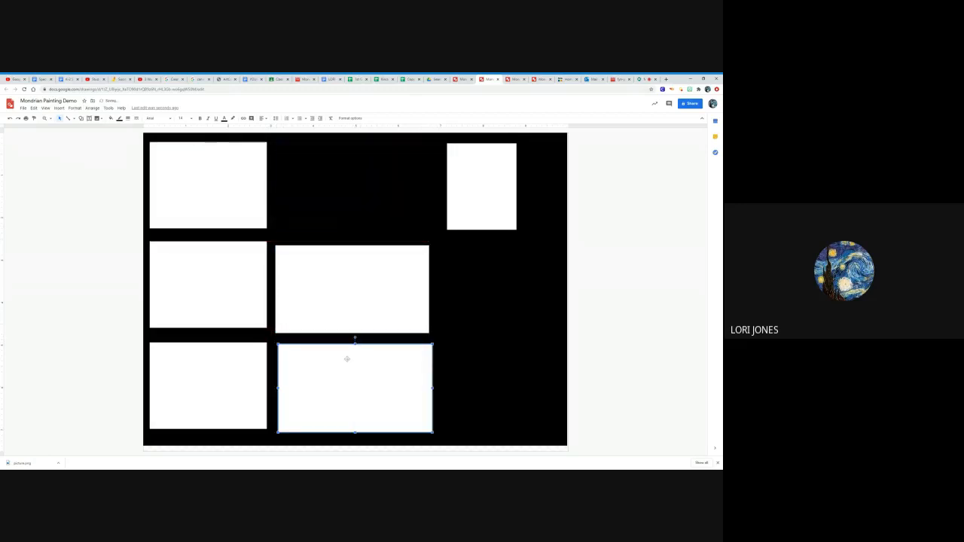
right_click(346, 287)
click(362, 311)
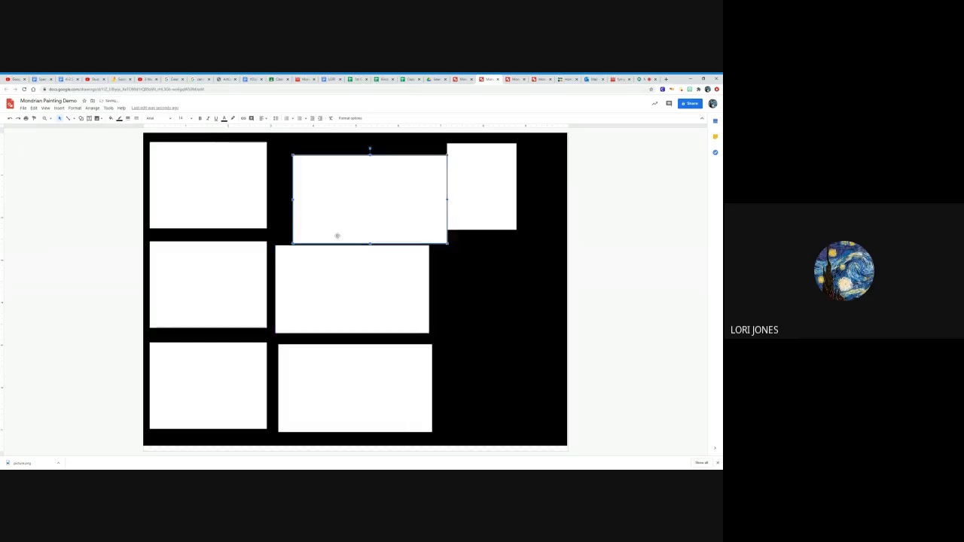
drag(338, 209, 329, 198)
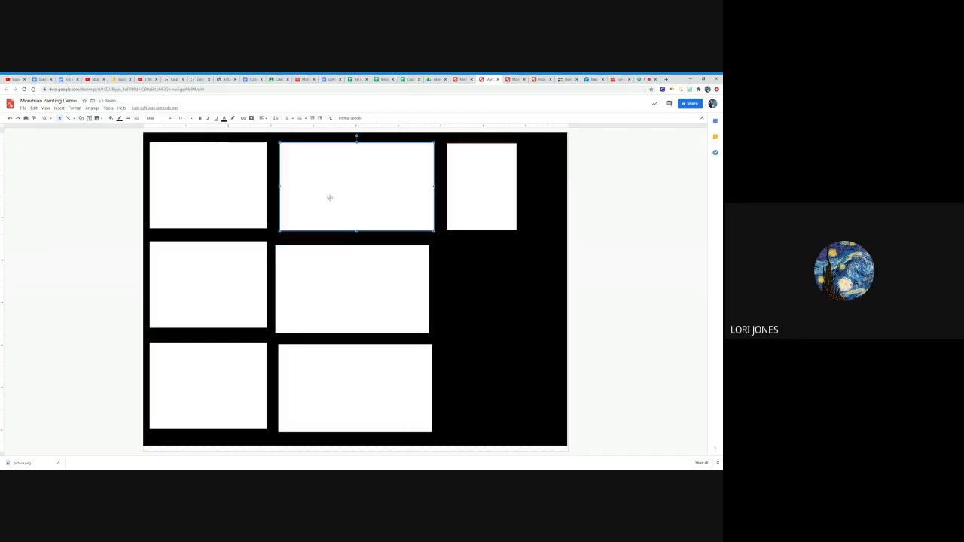
Step: Copy the narrow white rectangle in the top row and paste two duplicates of it
right_click(463, 194)
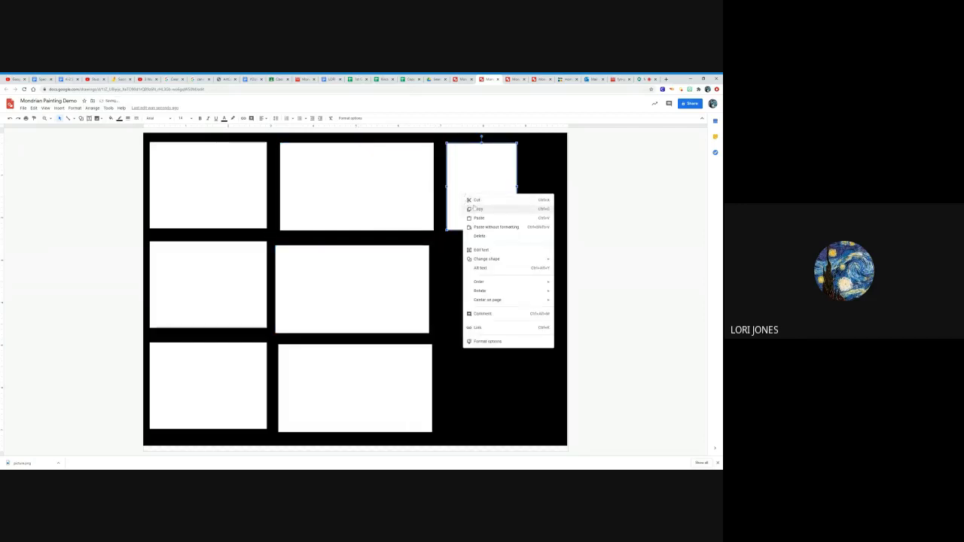
click(482, 209)
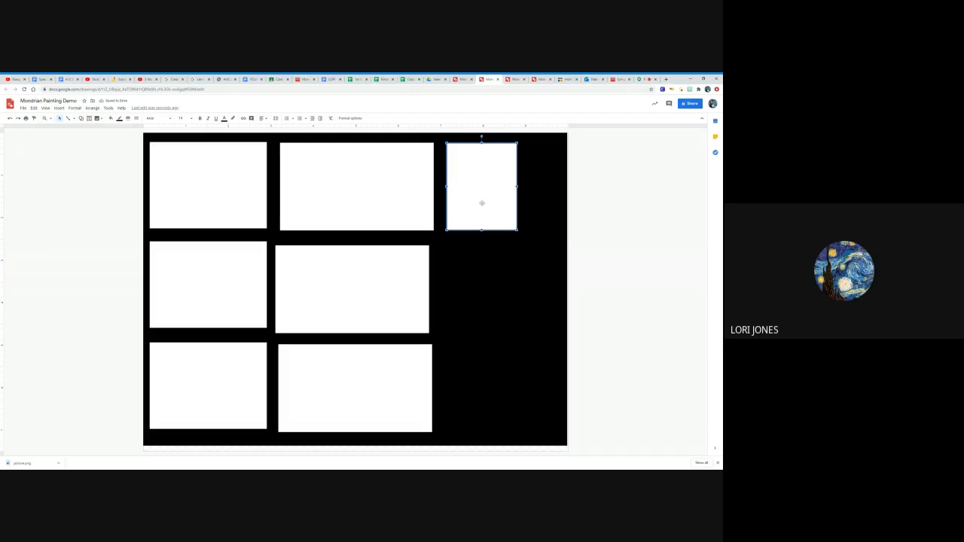
right_click(482, 203)
click(497, 227)
right_click(496, 230)
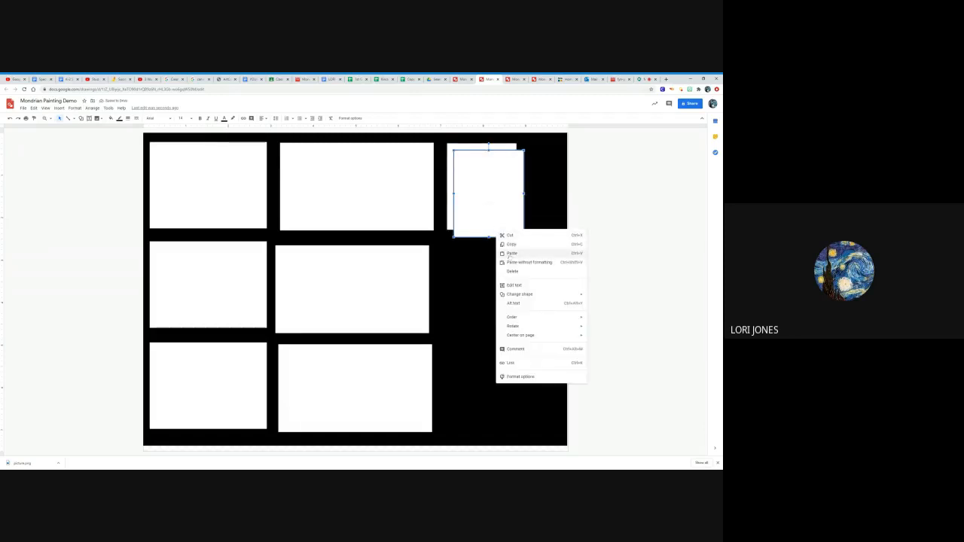
click(511, 256)
Step: Move the two lower wide rectangles to the canvas's right side and place two narrow rectangles beside them in the middle and bottom rows
drag(387, 291, 513, 293)
drag(400, 400, 527, 398)
drag(477, 211, 338, 399)
click(468, 205)
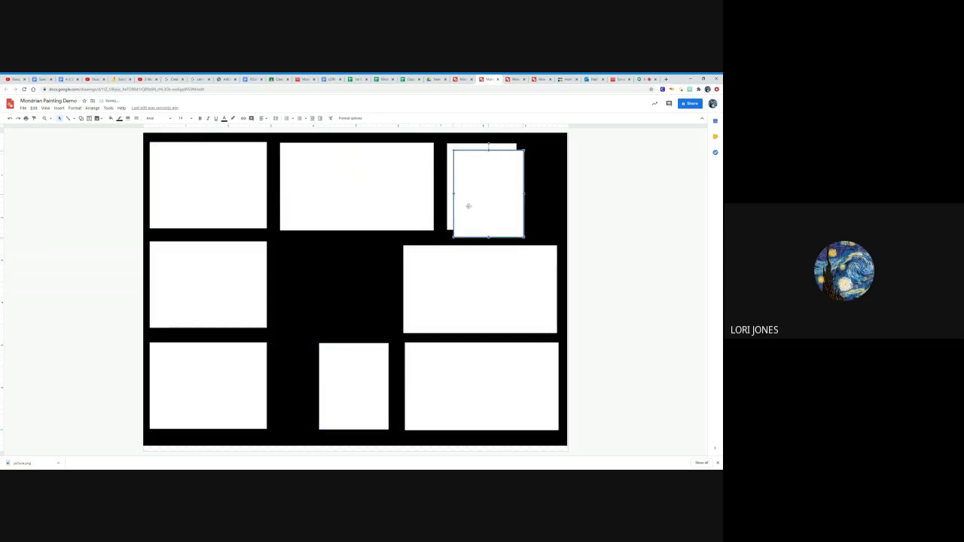
drag(468, 206, 336, 301)
Step: Swap the top row's wide and narrow rectangles, putting the wide one in the right column and the narrow one in the middle column
drag(483, 168, 271, 315)
drag(355, 181, 480, 184)
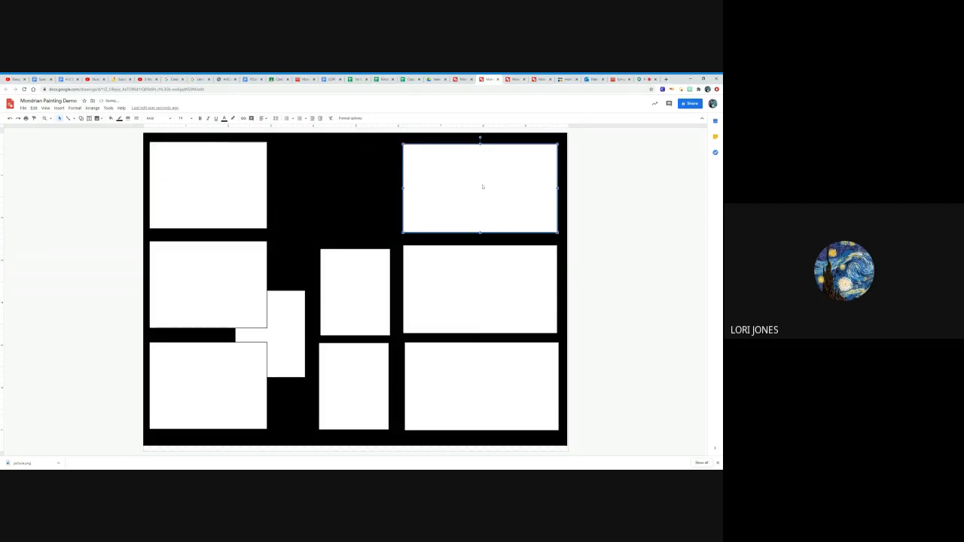
click(381, 226)
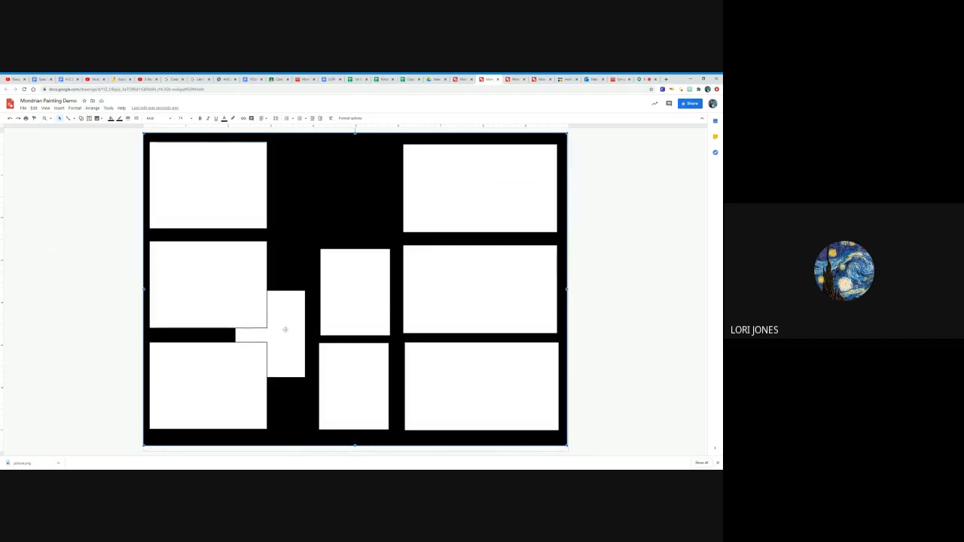
drag(285, 329, 379, 170)
drag(370, 183, 369, 184)
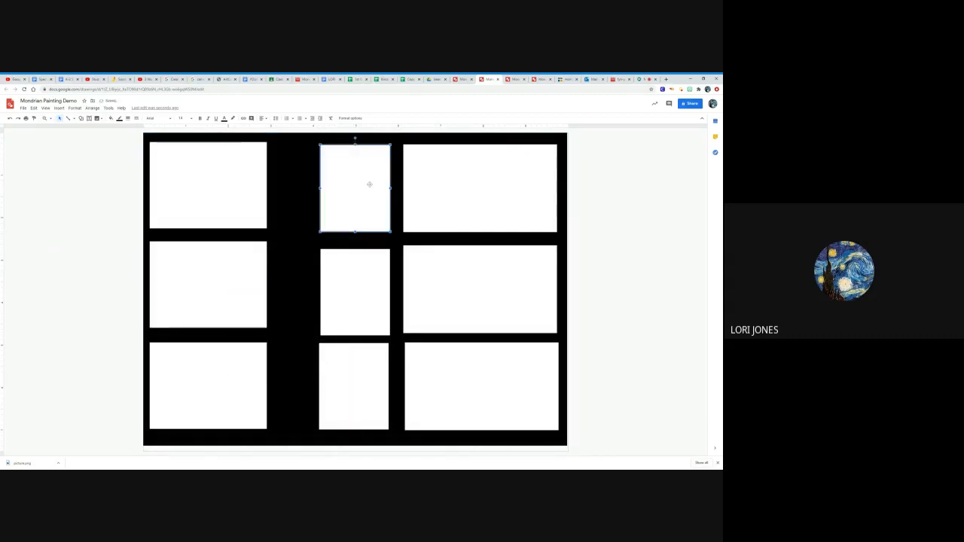
Step: Nudge the middle and bottom narrow rectangles to line up with their column and rows
click(355, 265)
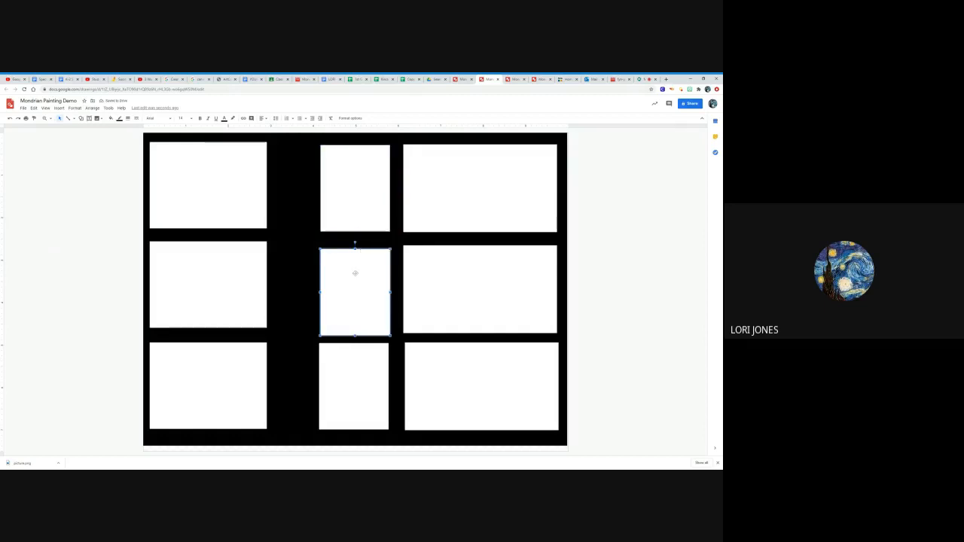
drag(355, 273, 355, 269)
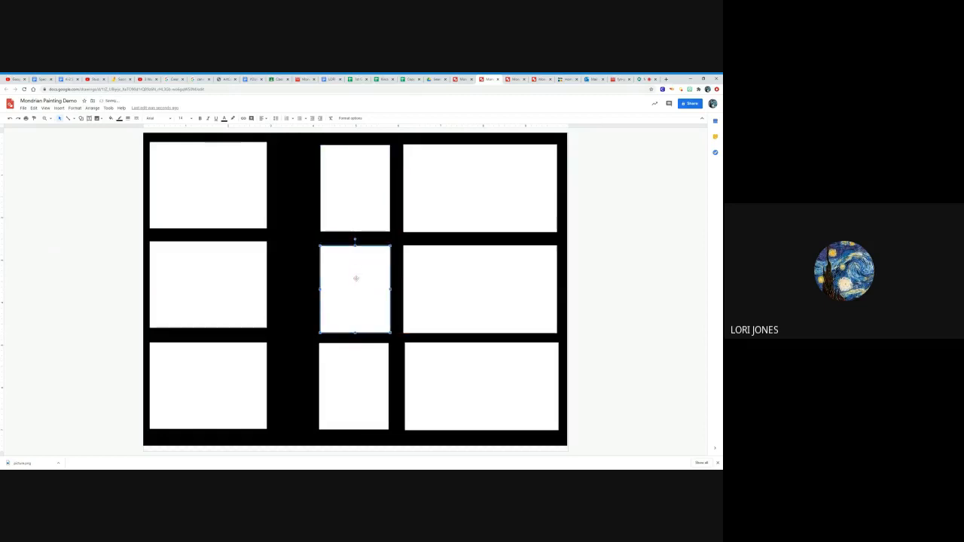
click(354, 364)
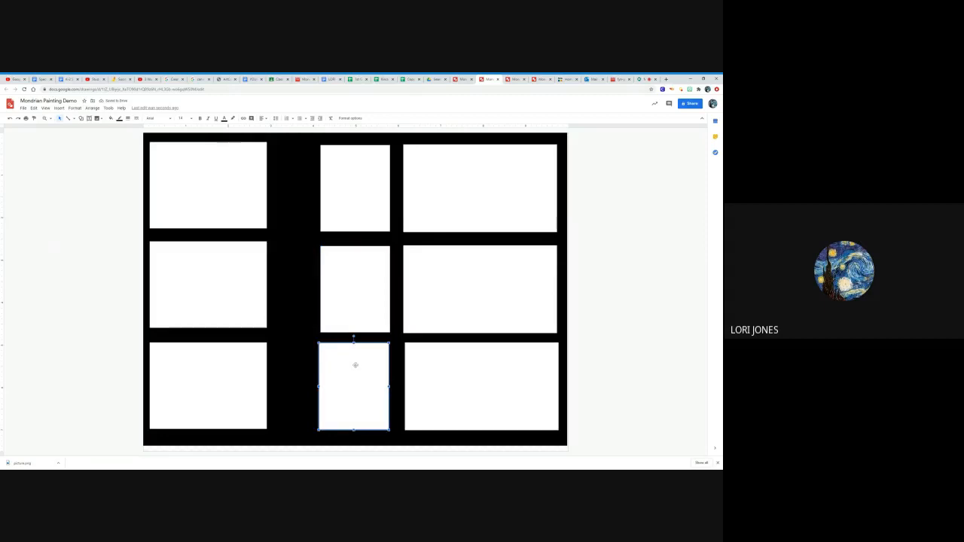
drag(353, 376, 356, 376)
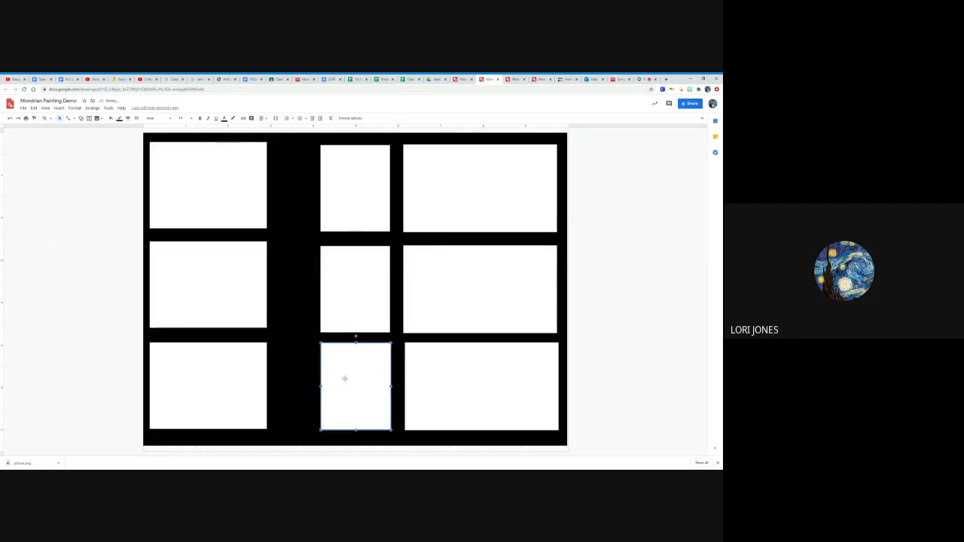
Step: Shift the three white rectangles of the left column slightly inward, away from the canvas's left edge
drag(254, 198, 269, 196)
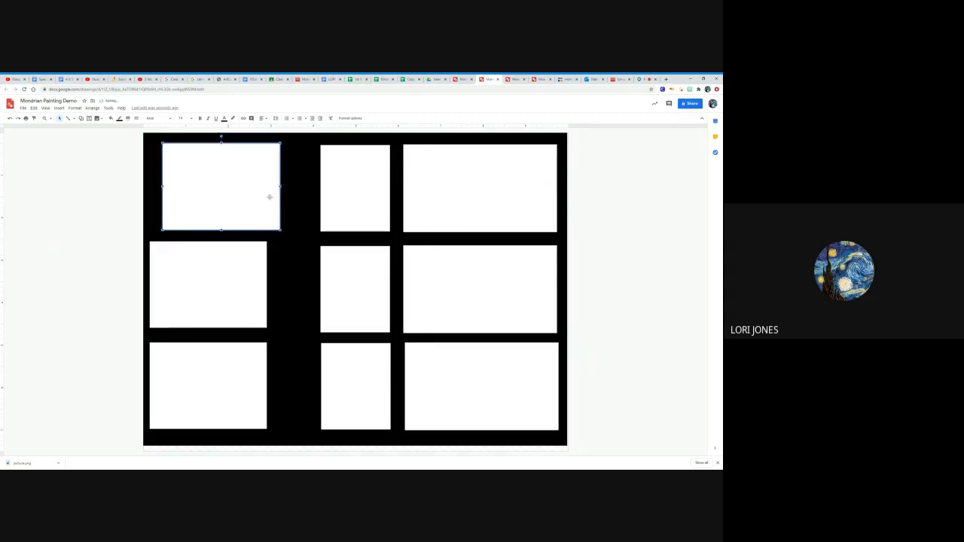
drag(232, 273, 245, 276)
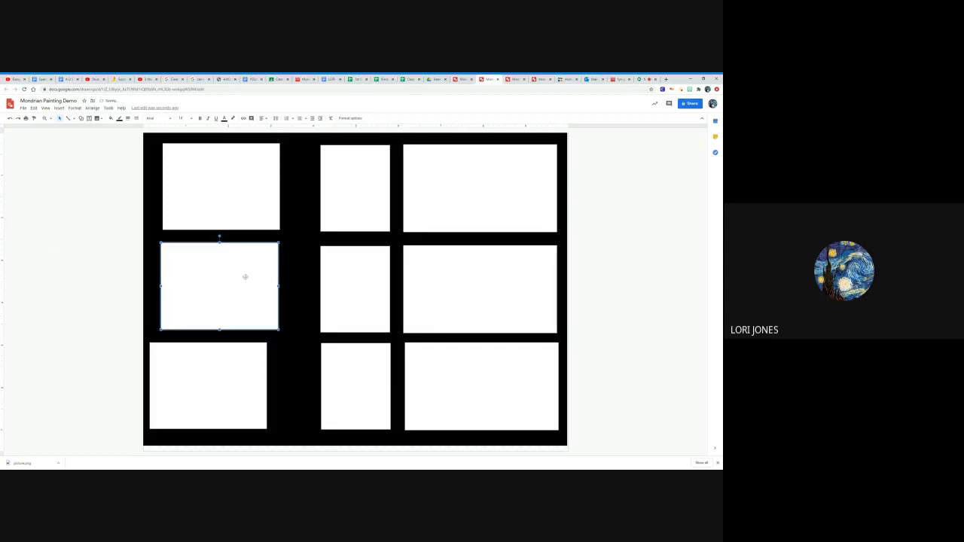
drag(213, 372, 222, 375)
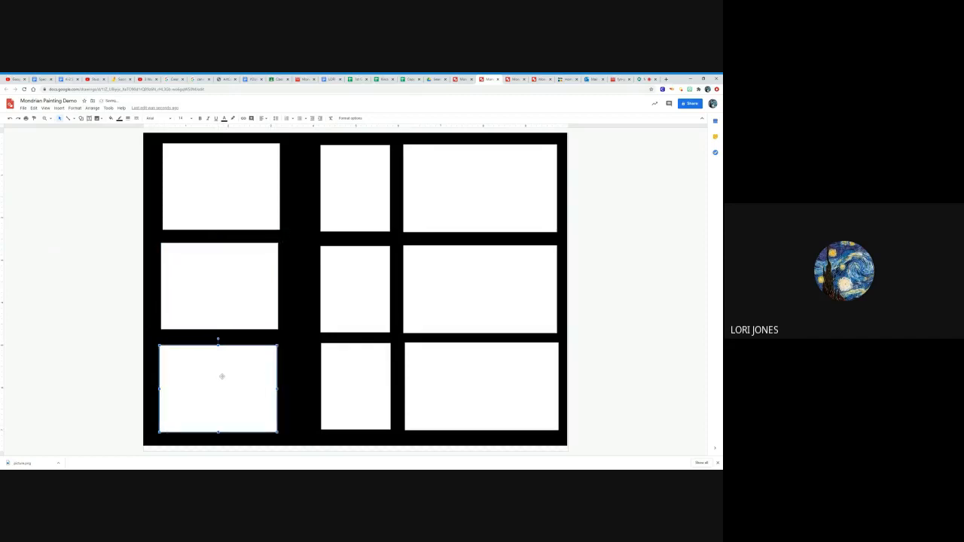
click(294, 312)
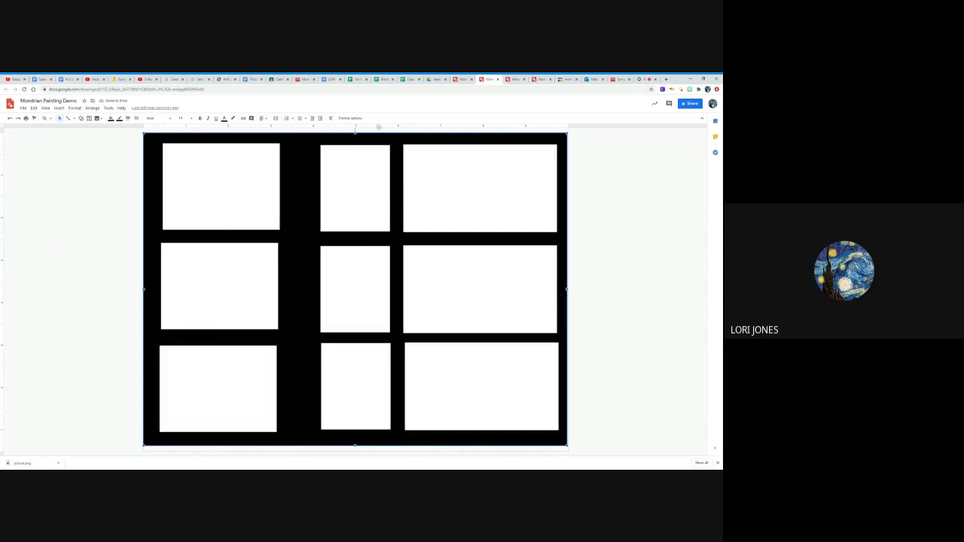
Step: Shift the three narrow white rectangles of the middle column slightly to the left, keeping them vertically aligned
drag(354, 168, 346, 175)
drag(344, 258, 336, 263)
click(340, 387)
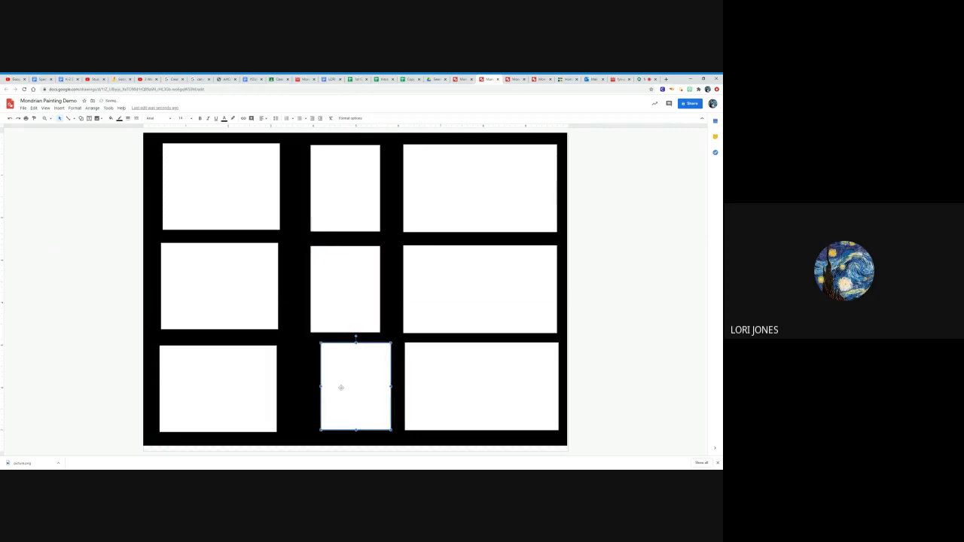
drag(341, 387, 333, 387)
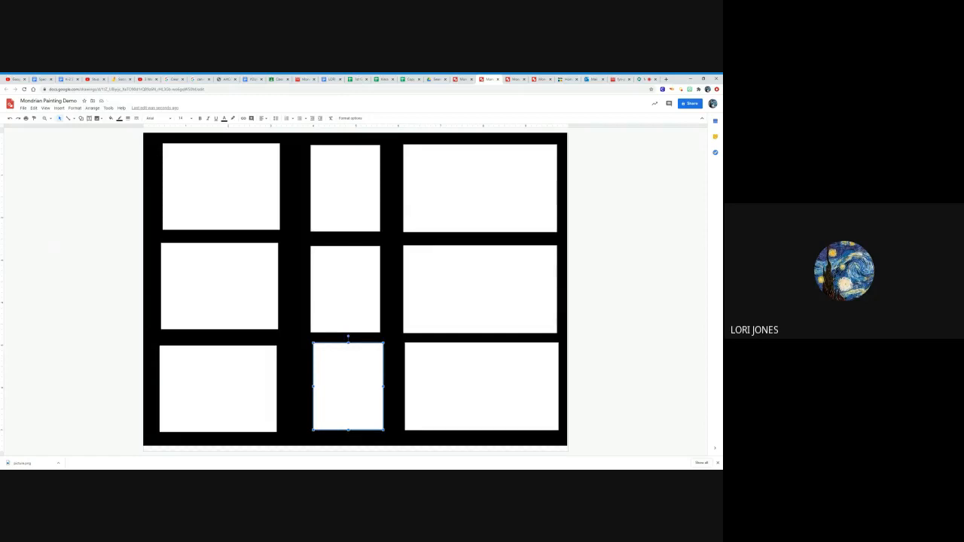
drag(336, 366, 333, 365)
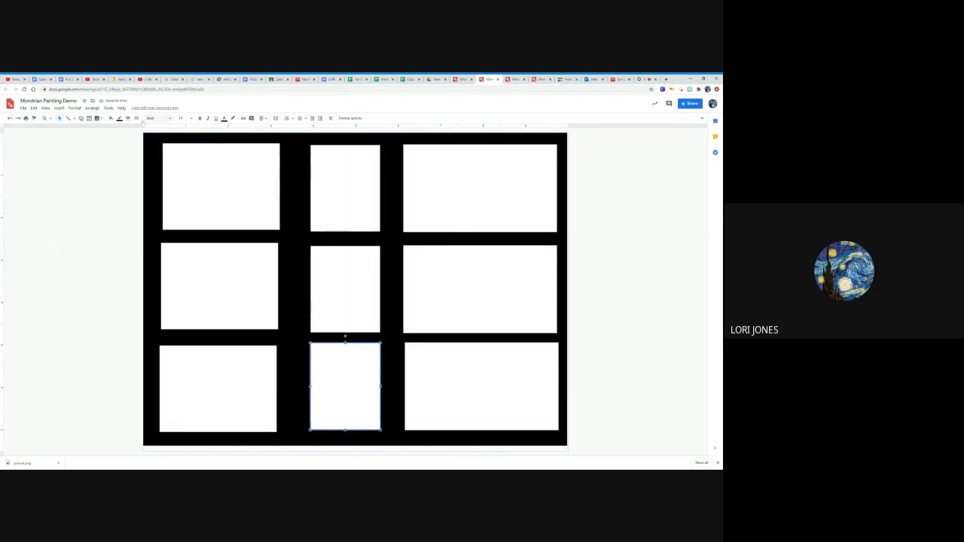
Step: Fill the left rectangle of the top row with solid red
click(111, 119)
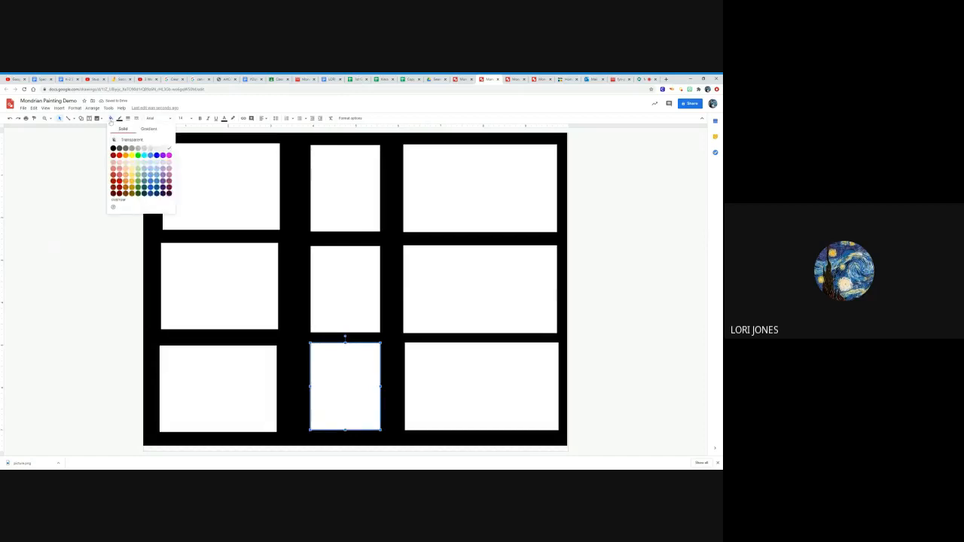
click(228, 158)
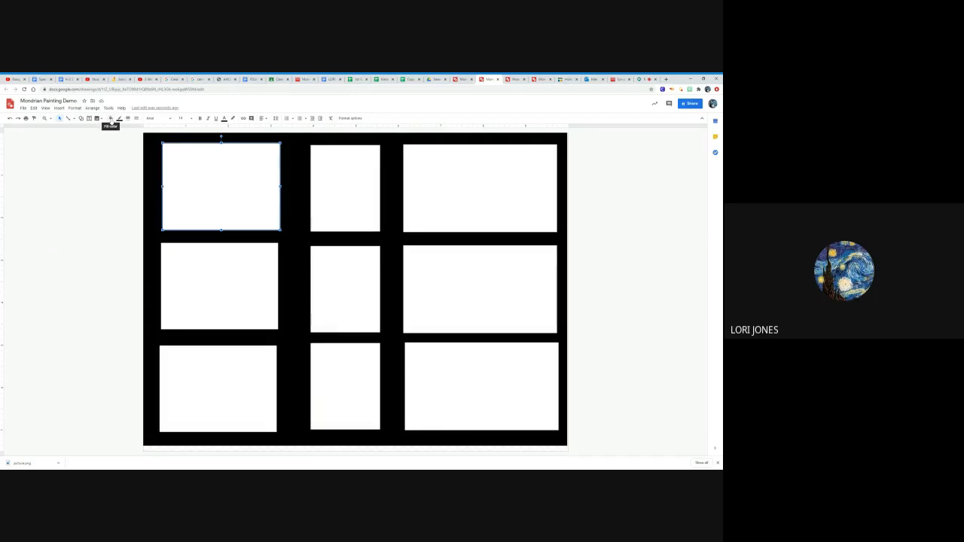
click(111, 119)
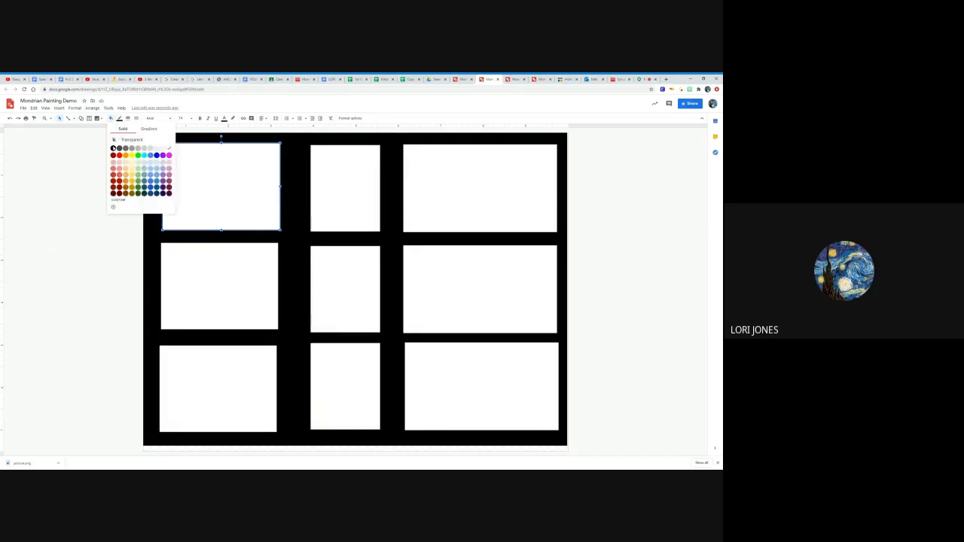
click(119, 155)
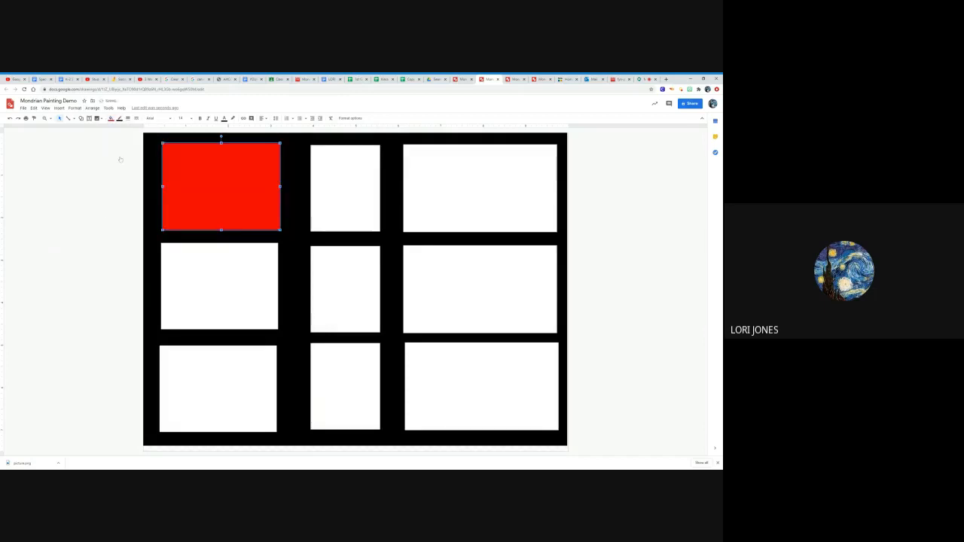
Step: Fill the narrow rectangle at the center of the grid with solid blue
click(110, 118)
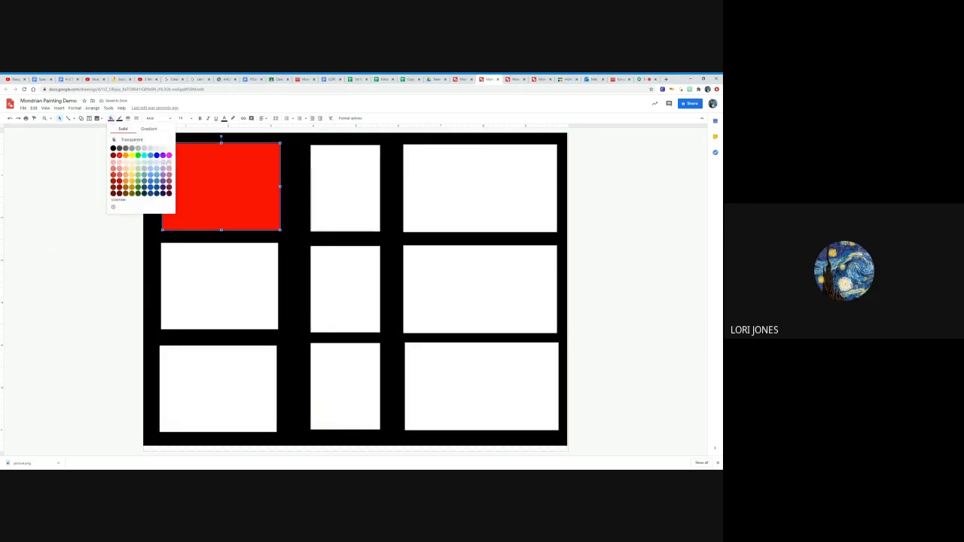
click(334, 267)
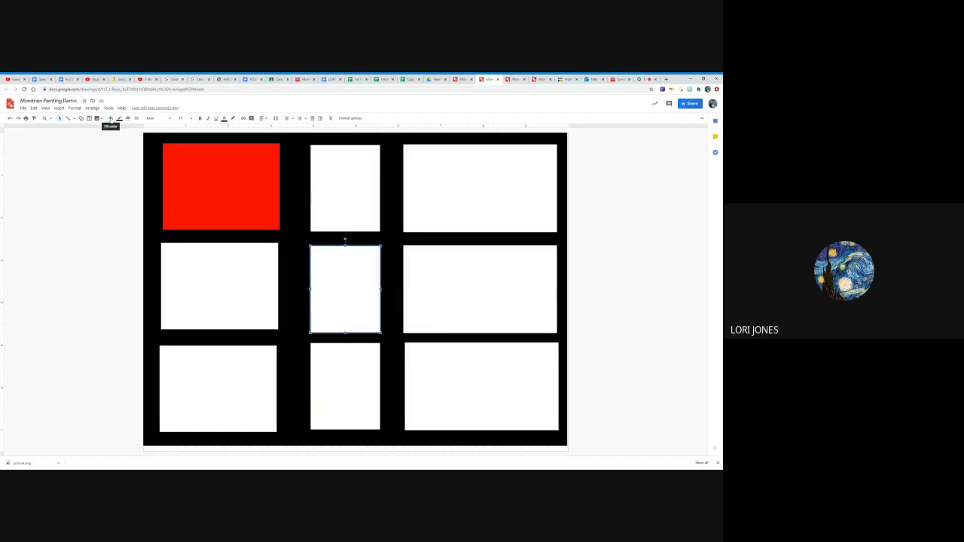
click(111, 118)
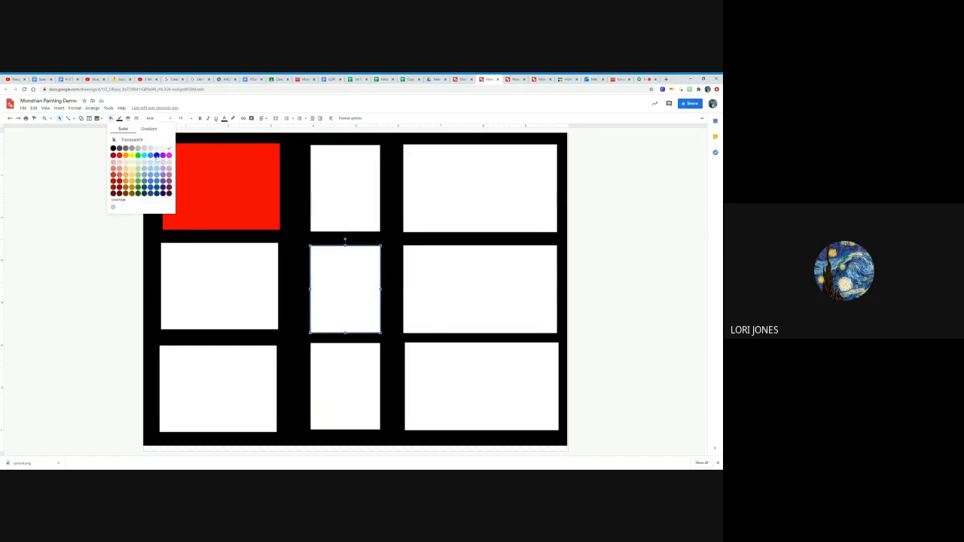
click(156, 155)
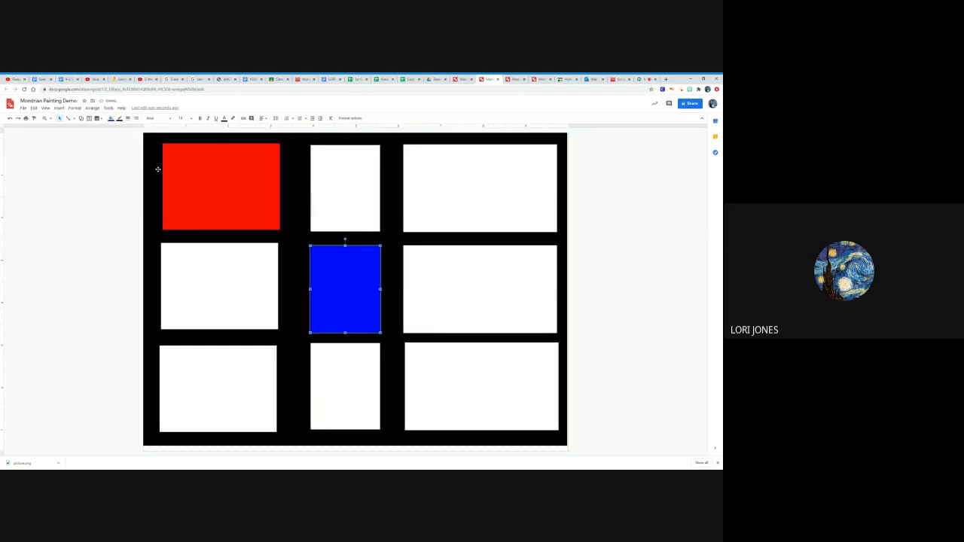
Step: Fill the wide right-column rectangle of the middle row with solid yellow
click(503, 181)
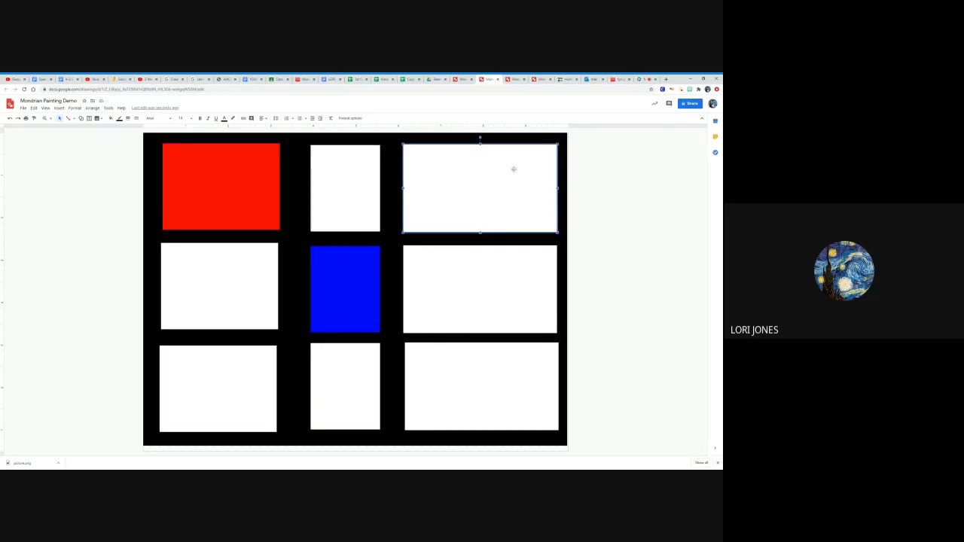
click(470, 278)
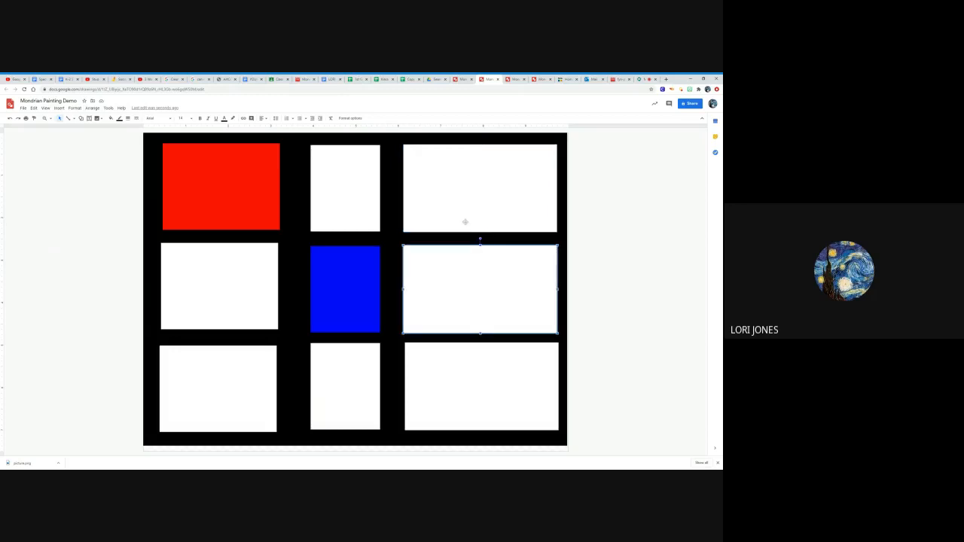
click(464, 222)
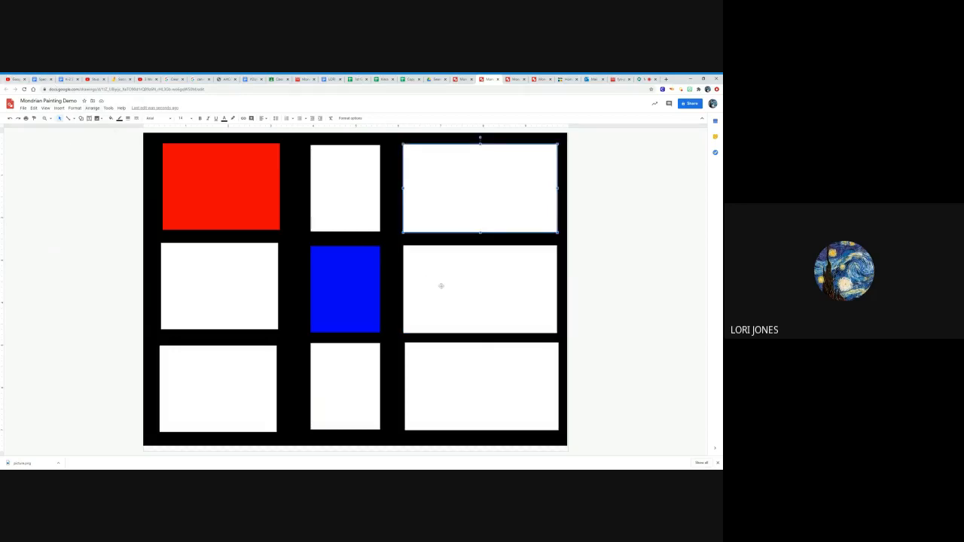
click(460, 290)
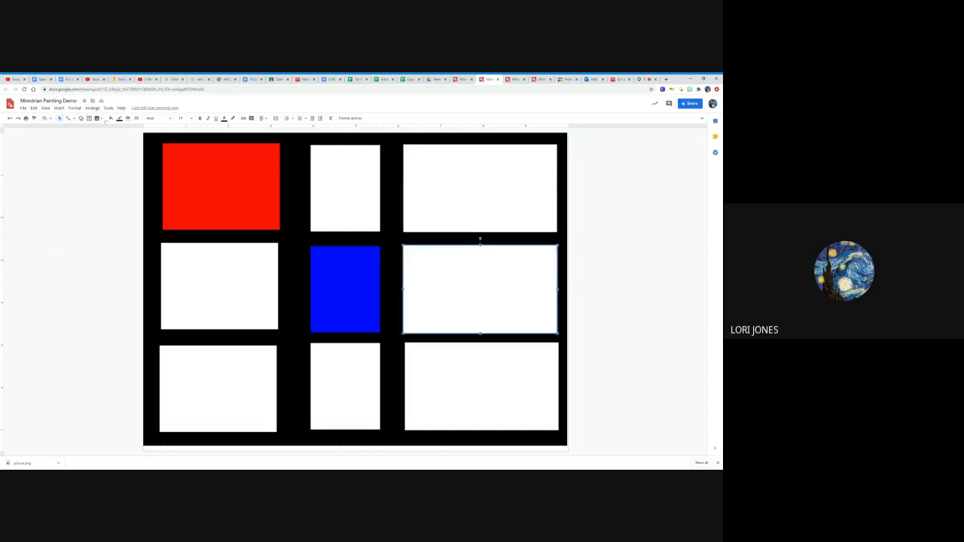
click(111, 119)
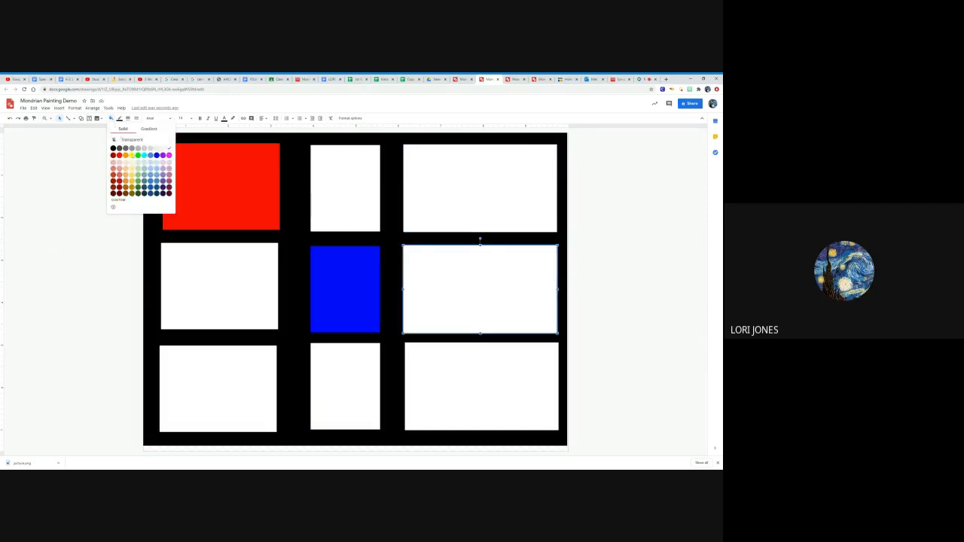
click(132, 155)
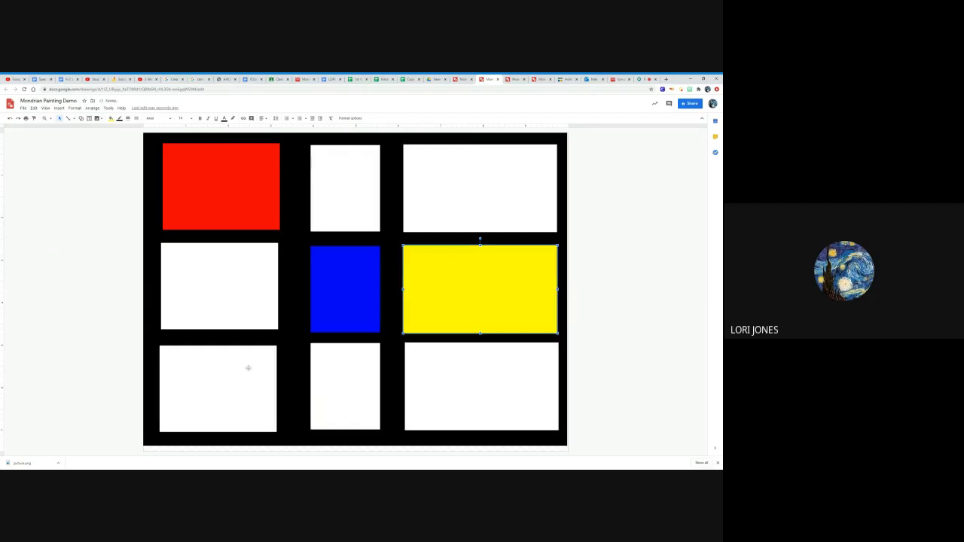
Step: Fill the left rectangle of the bottom row with solid yellow
click(213, 385)
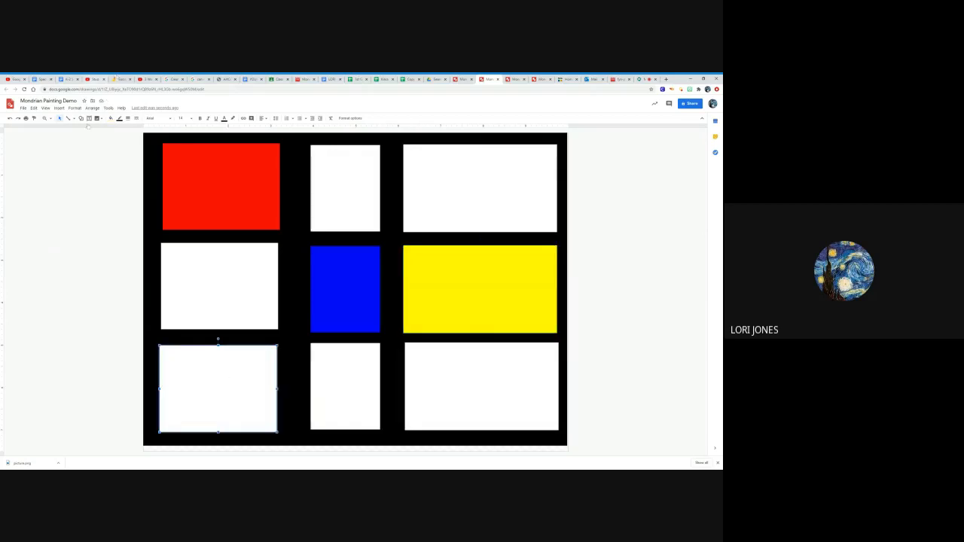
click(111, 118)
click(132, 154)
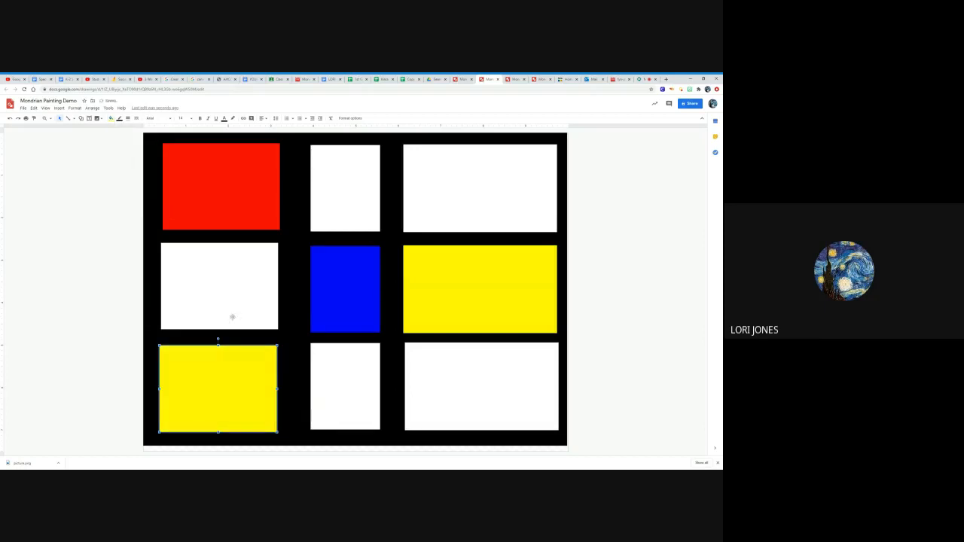
click(297, 309)
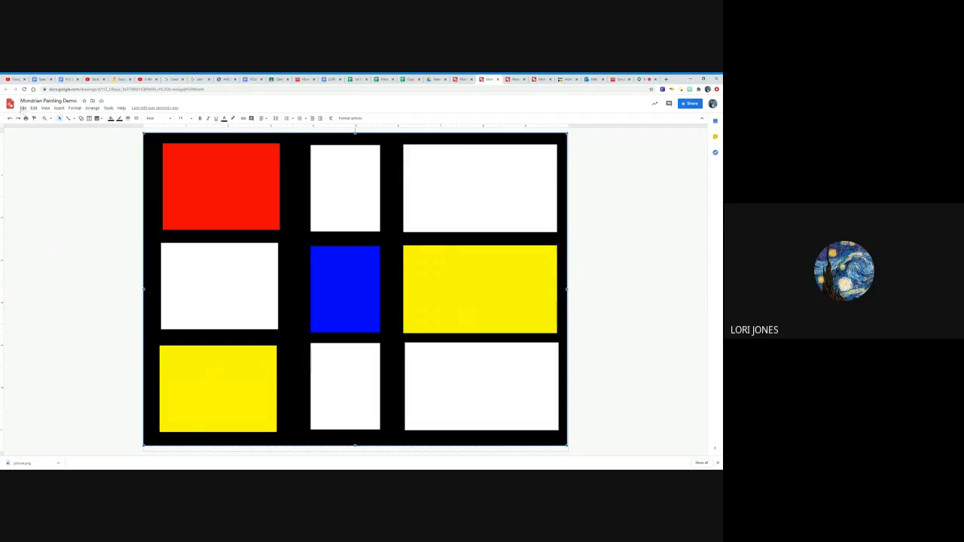
Step: Make a copy of the drawing named "Mondrian Painting Demo 2"
click(23, 108)
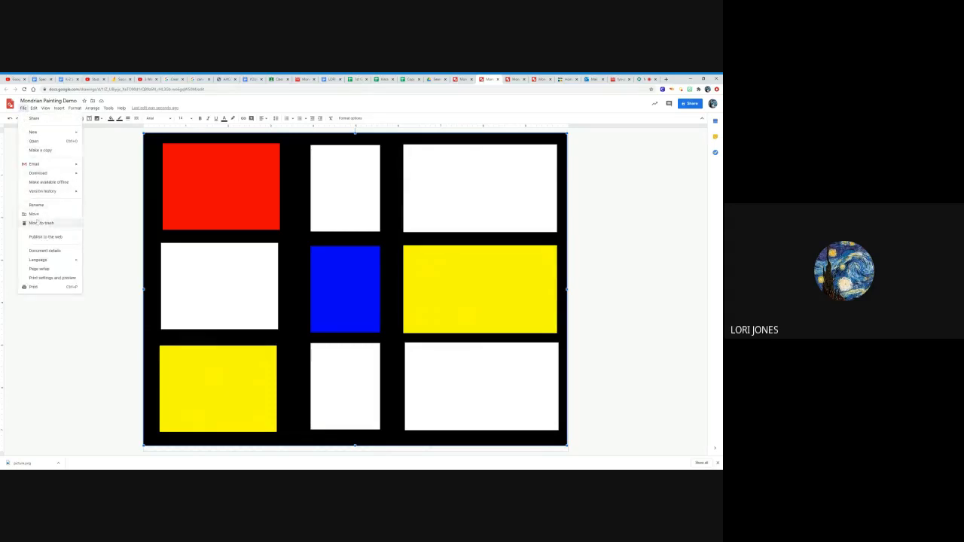
click(40, 150)
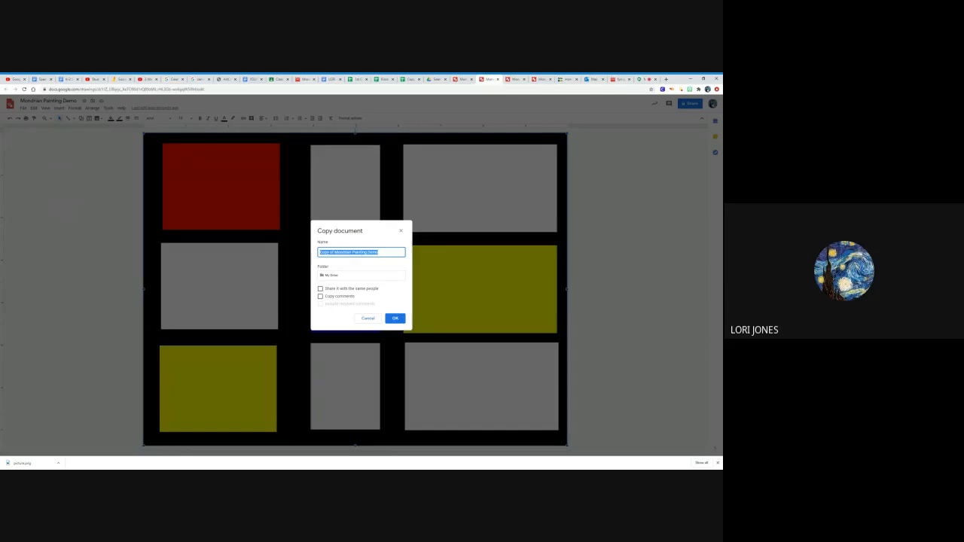
click(329, 253)
drag(334, 252, 305, 263)
key(BackSpace)
click(395, 317)
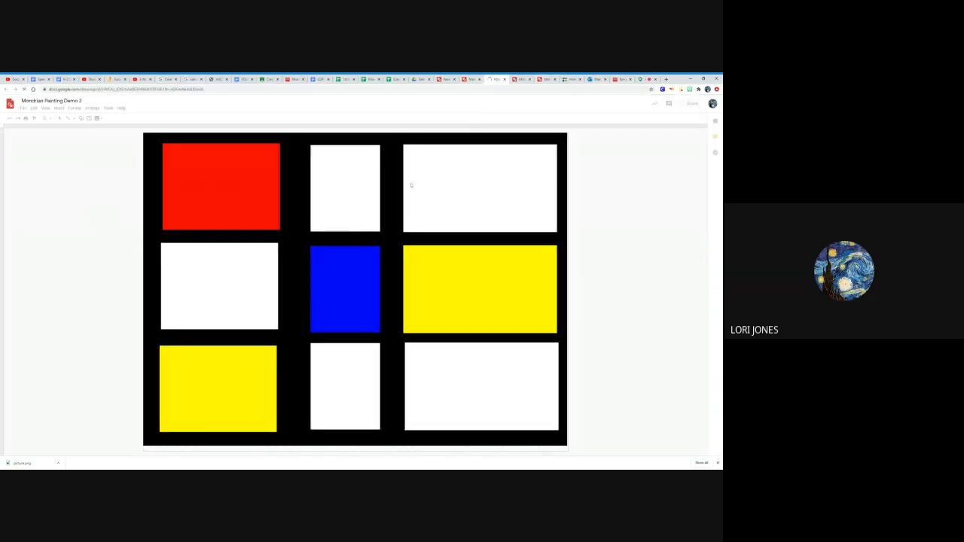
click(244, 223)
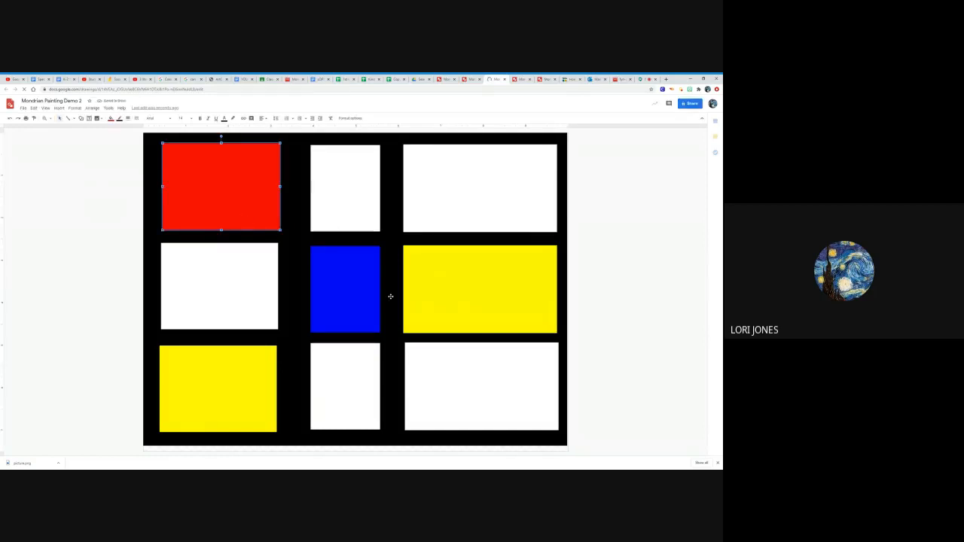
shift+click(436, 348)
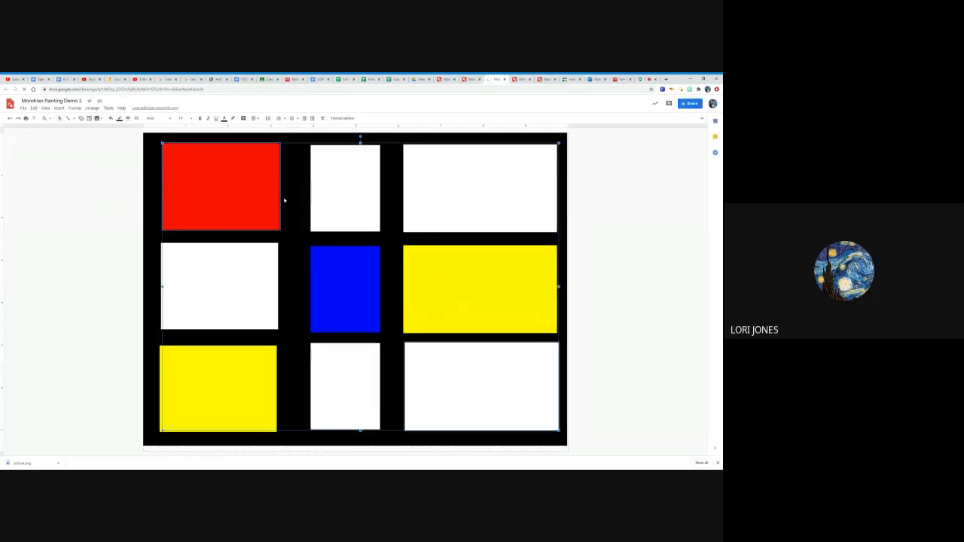
click(340, 286)
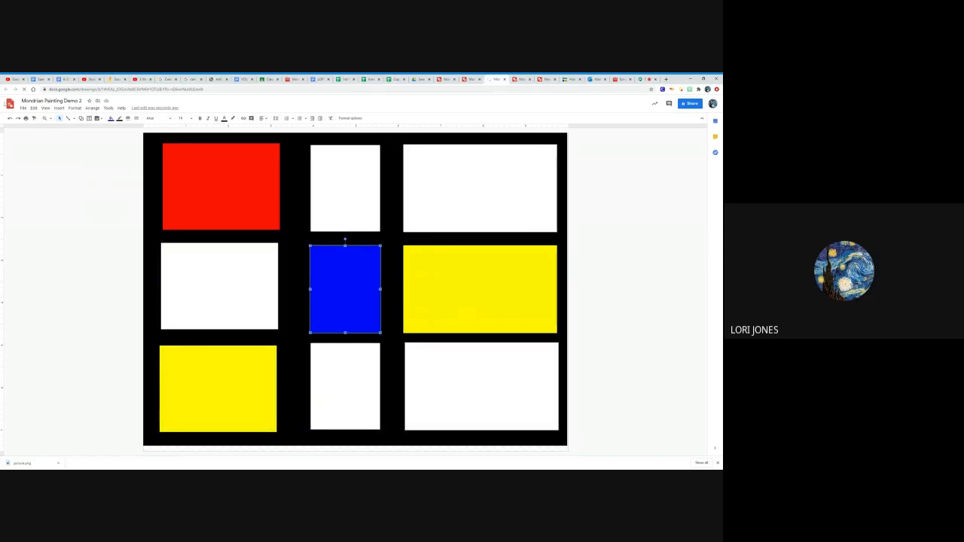
Step: Delete the top row's red, narrow white and wide white rectangles from the copied drawing
click(188, 179)
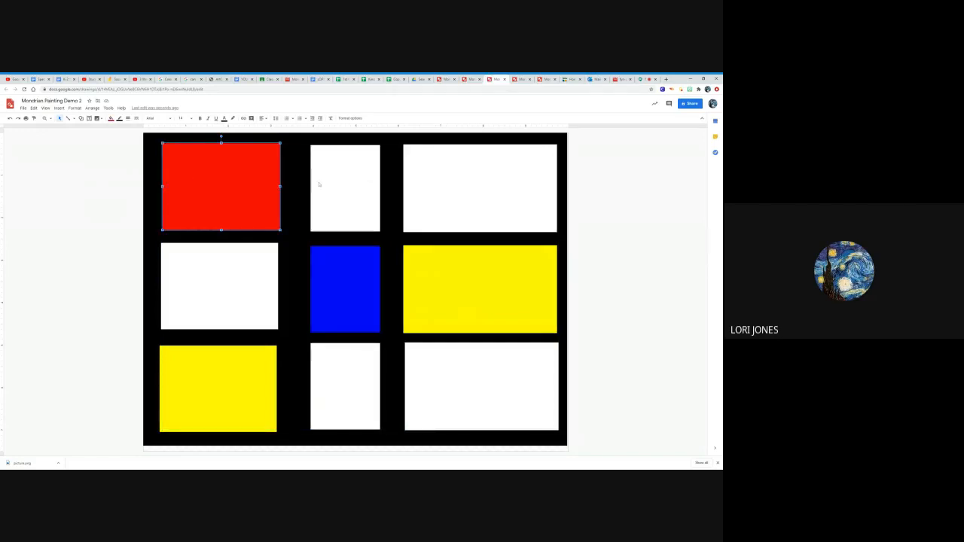
key(Delete)
click(338, 195)
key(Delete)
click(434, 181)
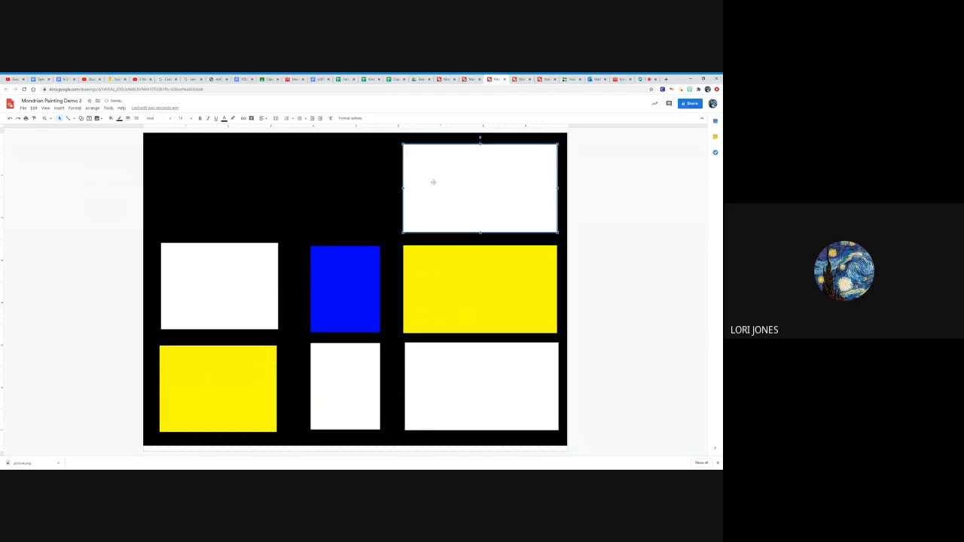
key(Delete)
Step: Delete the middle row's white, blue and yellow rectangles, leaving the black background in place
click(224, 281)
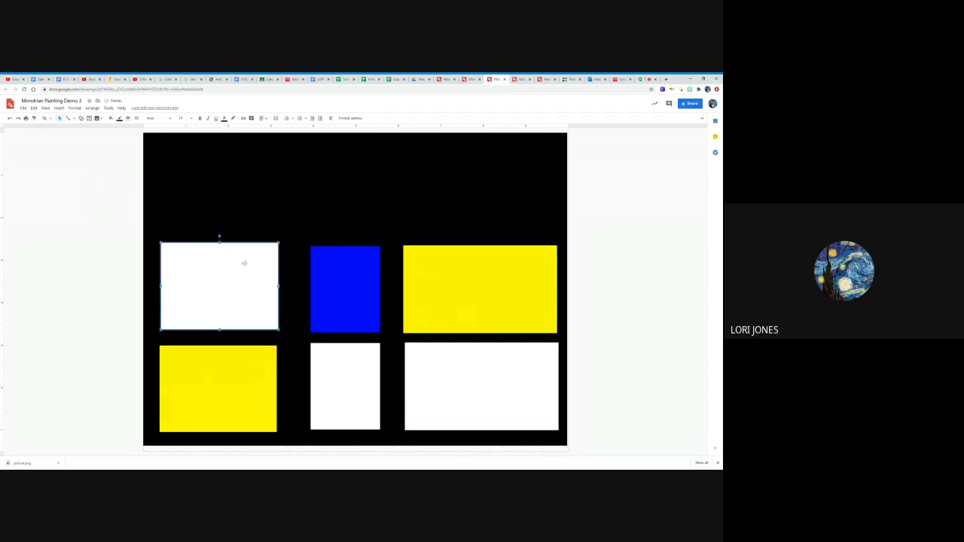
click(33, 109)
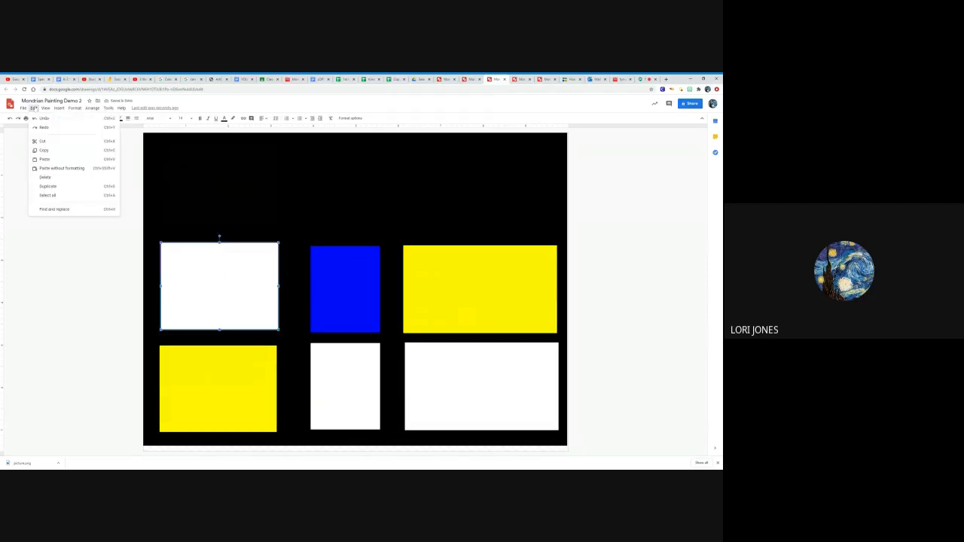
click(45, 176)
click(327, 268)
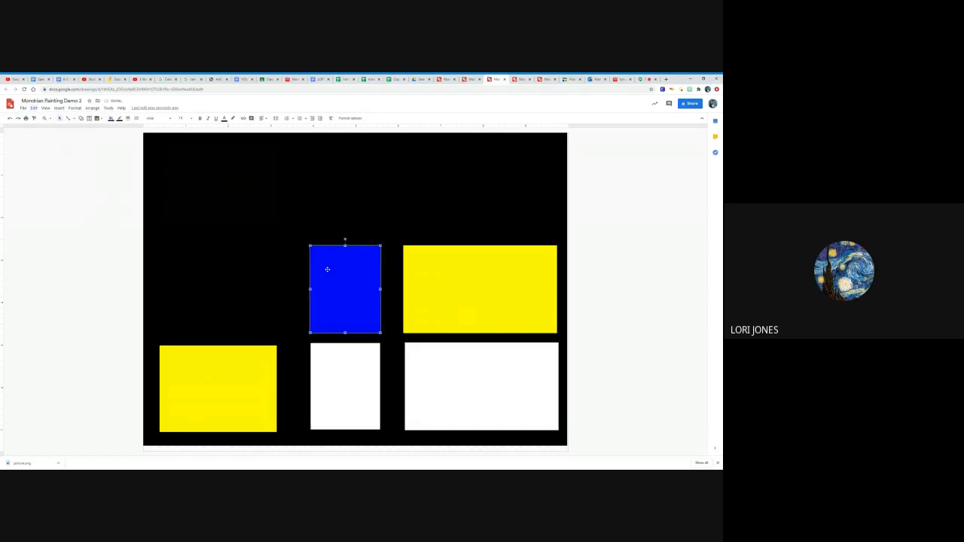
key(Delete)
click(452, 259)
key(Delete)
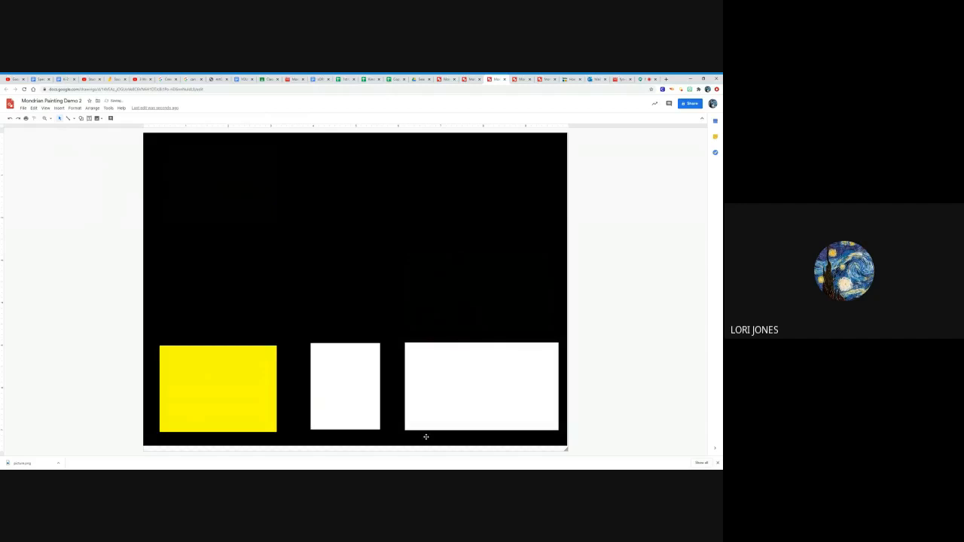
Step: Delete the bottom row's wide white, narrow white and yellow rectangles
right_click(453, 385)
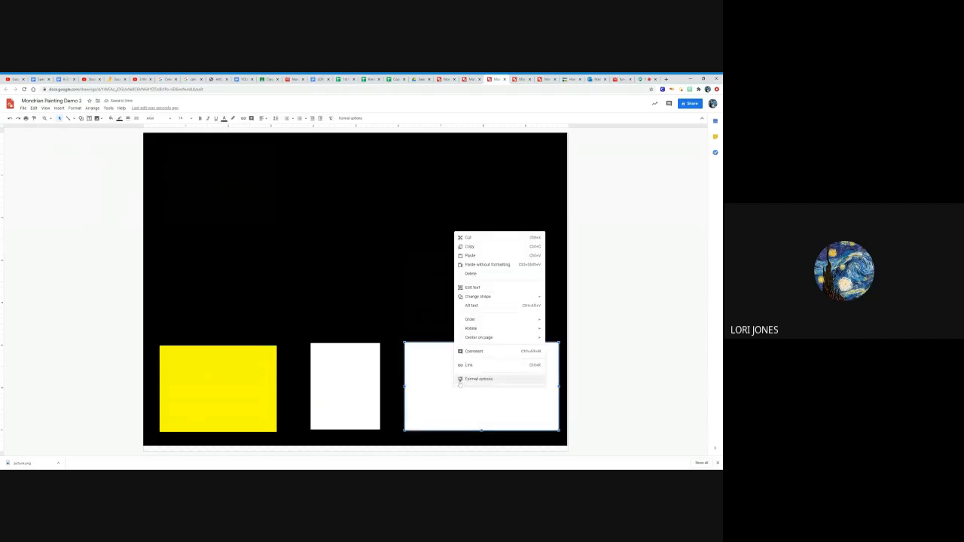
click(437, 384)
right_click(443, 382)
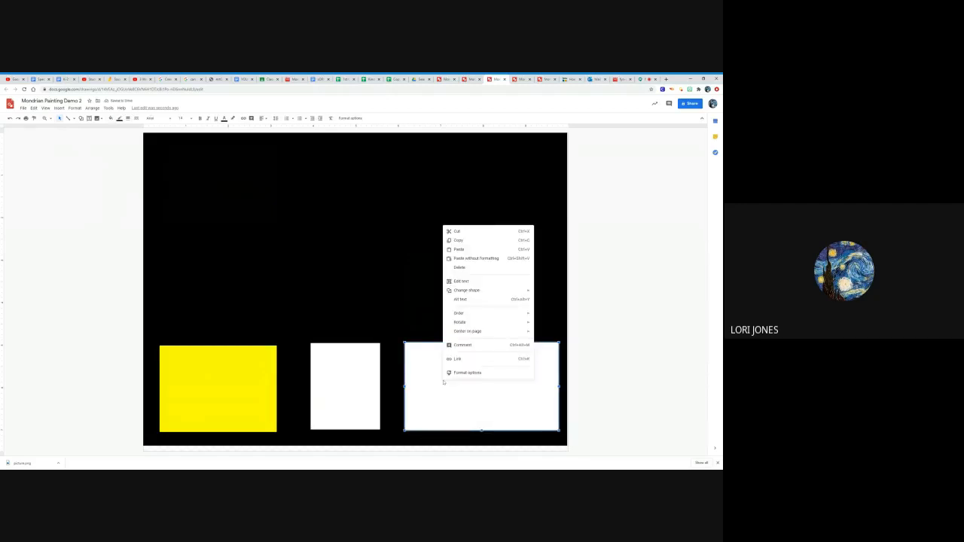
click(468, 268)
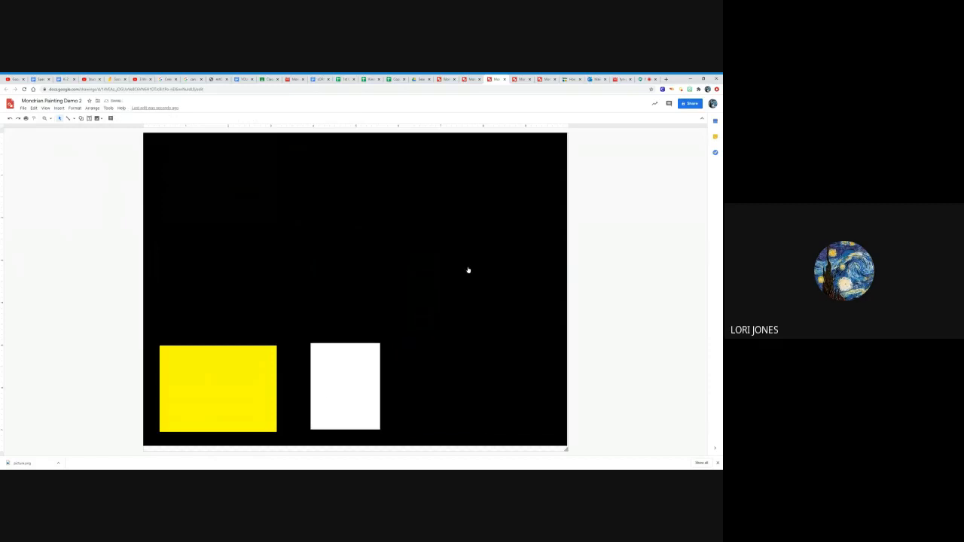
right_click(333, 394)
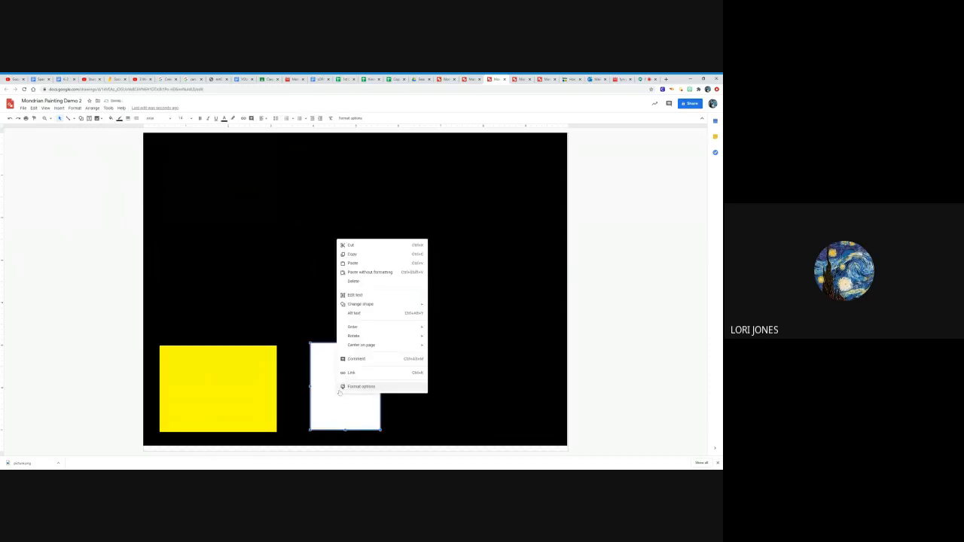
click(370, 282)
click(237, 380)
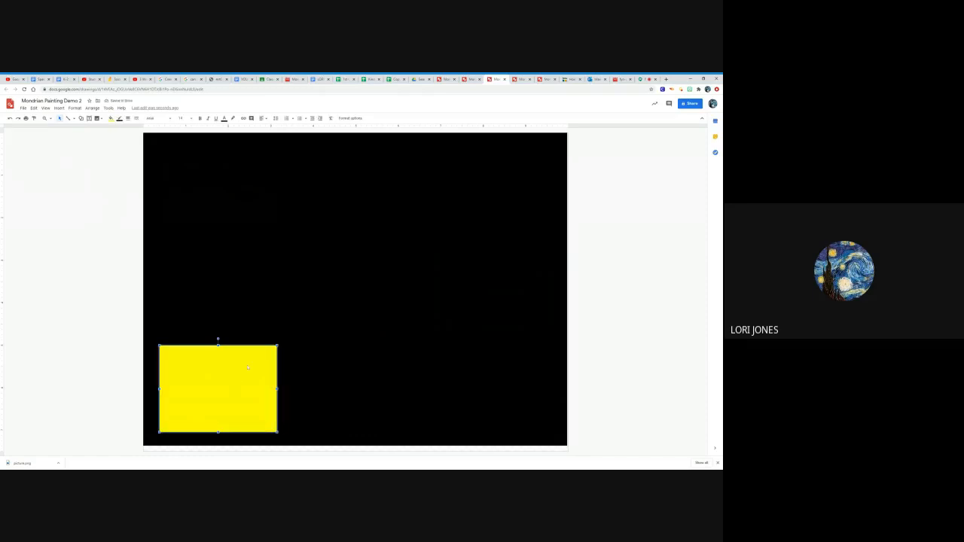
right_click(248, 367)
click(276, 254)
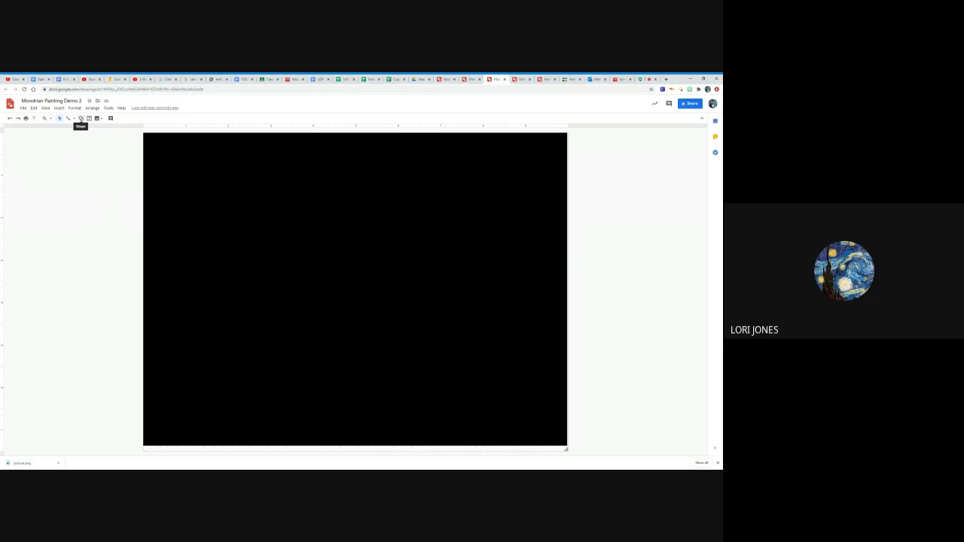
Step: Draw a tall rectangle spanning nearly the full height of the canvas near its left edge and fill it with white
click(80, 118)
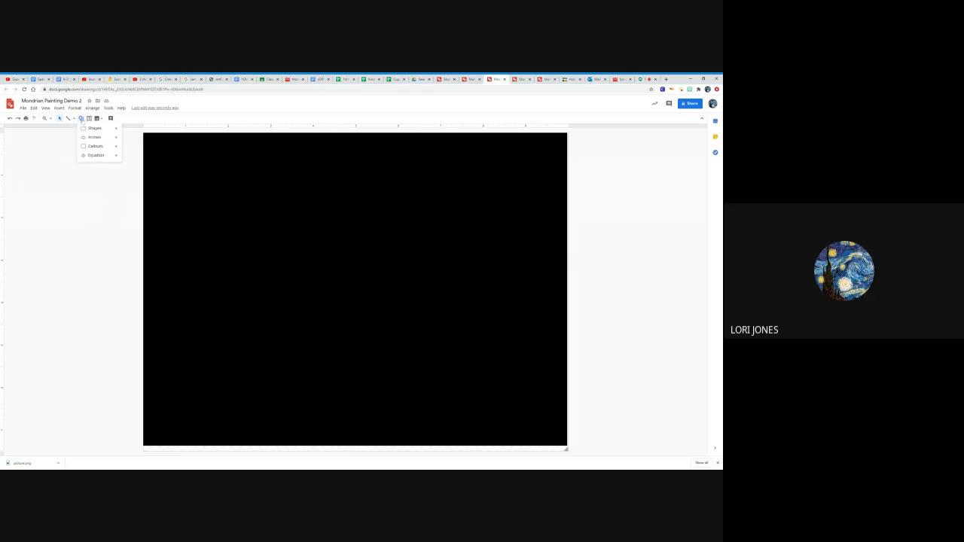
mouse_move(88, 128)
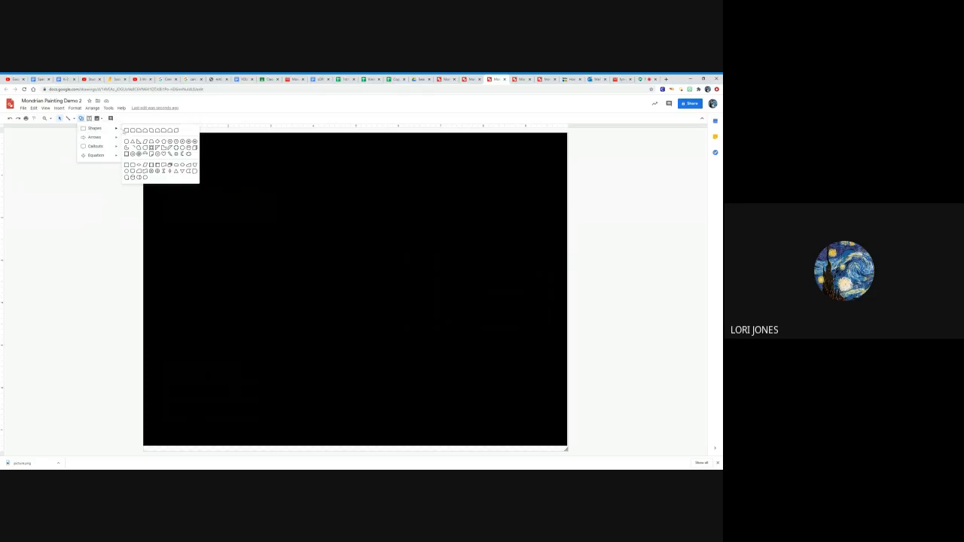
click(126, 131)
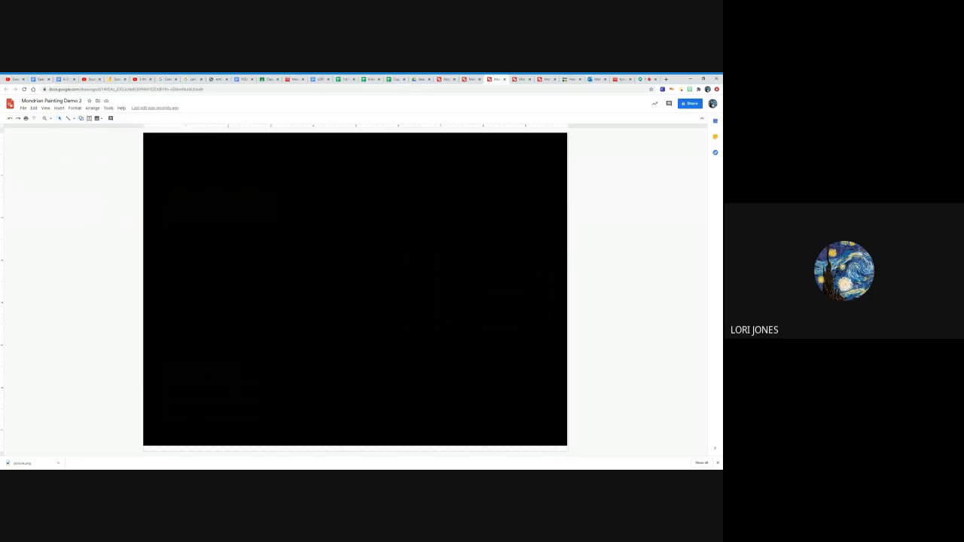
mouse_move(172, 145)
mouse_down()
mouse_move(231, 405)
mouse_move(249, 427)
mouse_move(289, 424)
mouse_up()
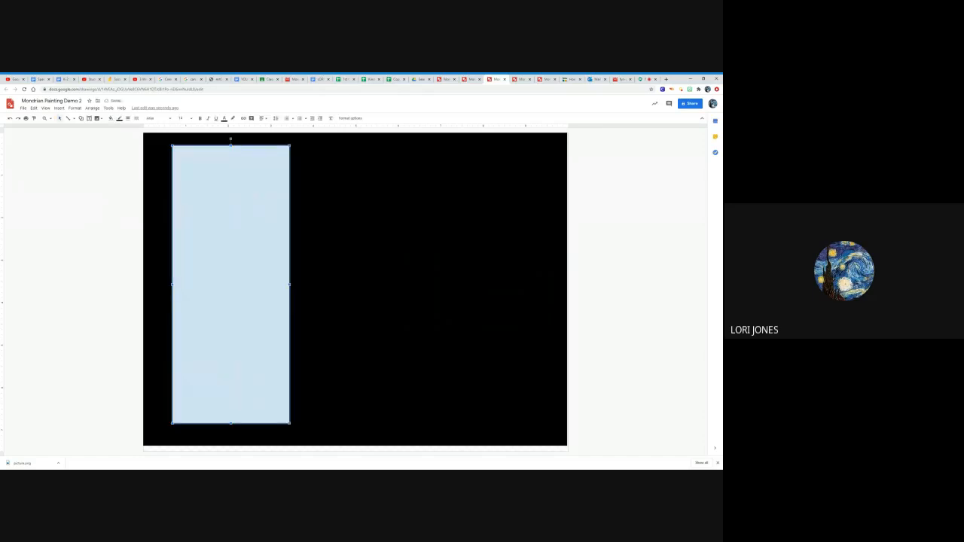
click(111, 118)
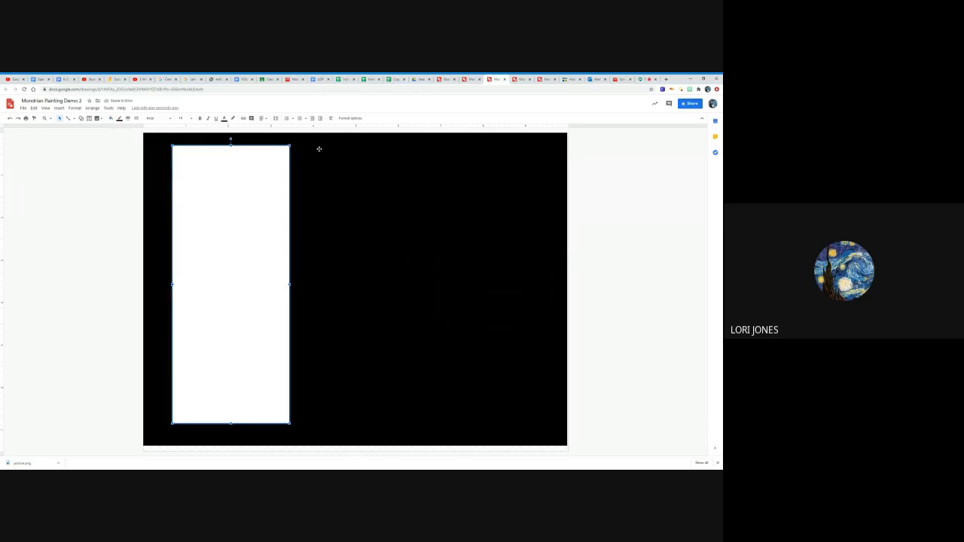
drag(318, 148, 323, 170)
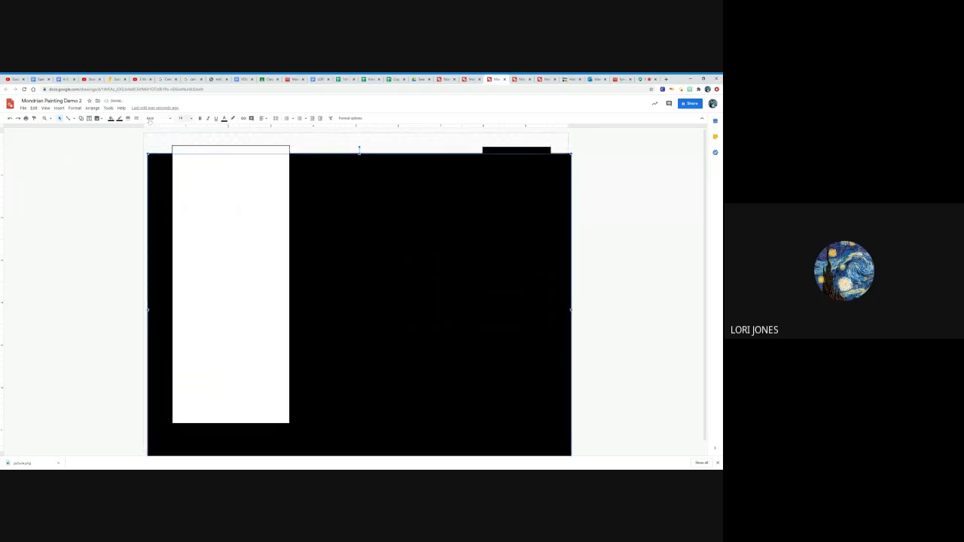
click(10, 119)
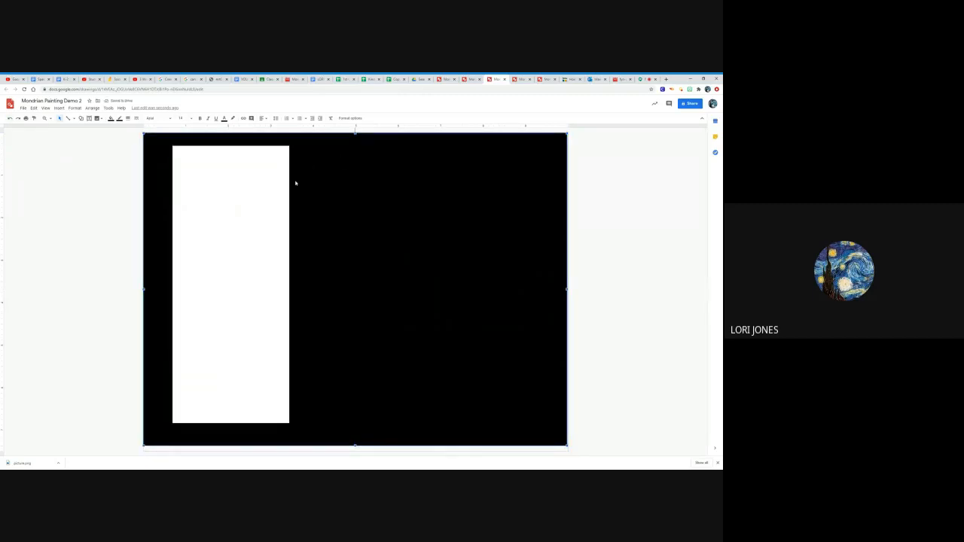
Step: Draw a small white rectangle just right of the tall one, near the canvas's upper edge
click(263, 233)
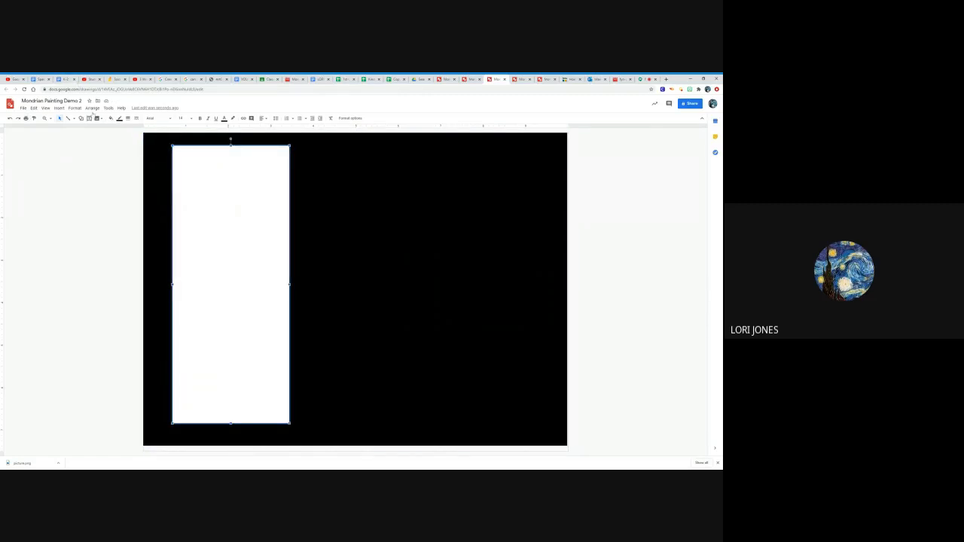
click(82, 120)
click(126, 130)
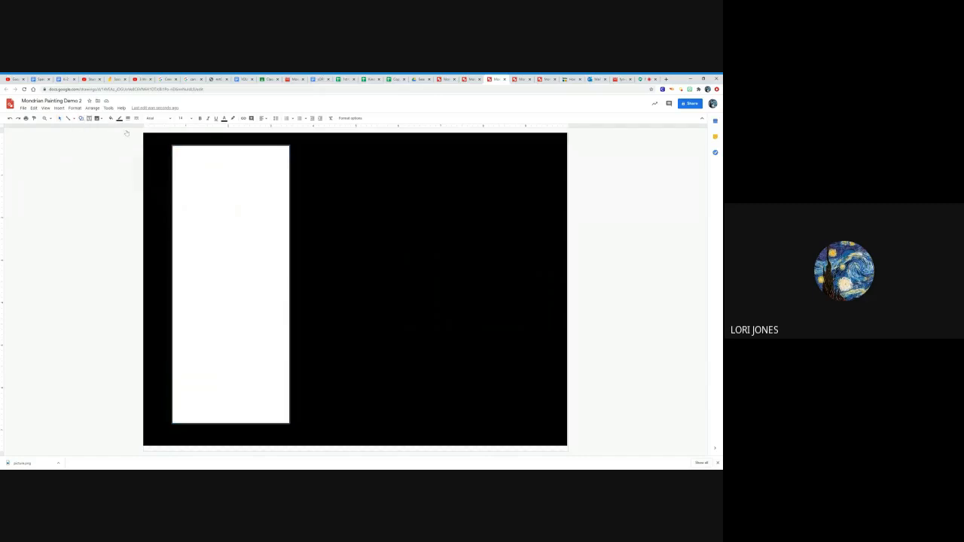
drag(309, 148, 372, 199)
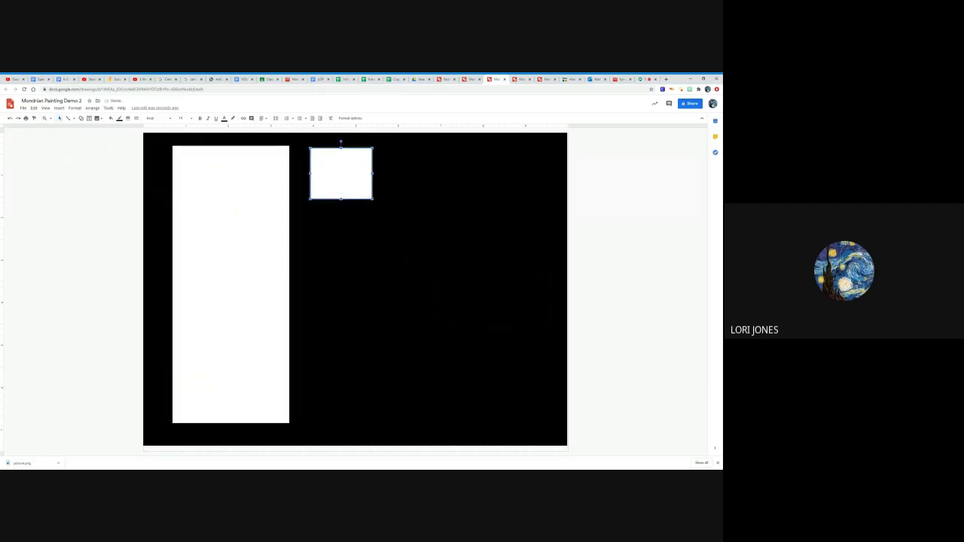
Step: Copy the small white rectangle and paste two duplicates of it
right_click(339, 174)
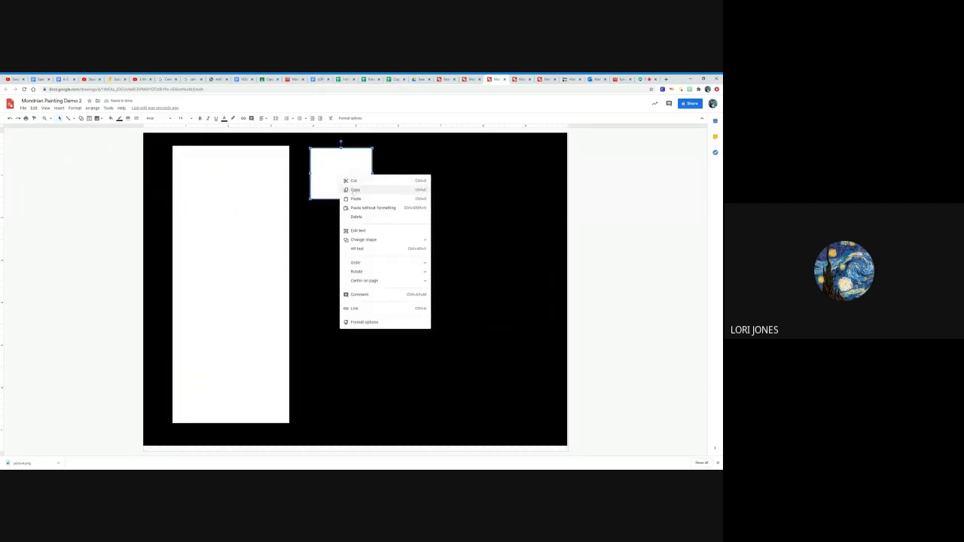
click(353, 193)
click(336, 215)
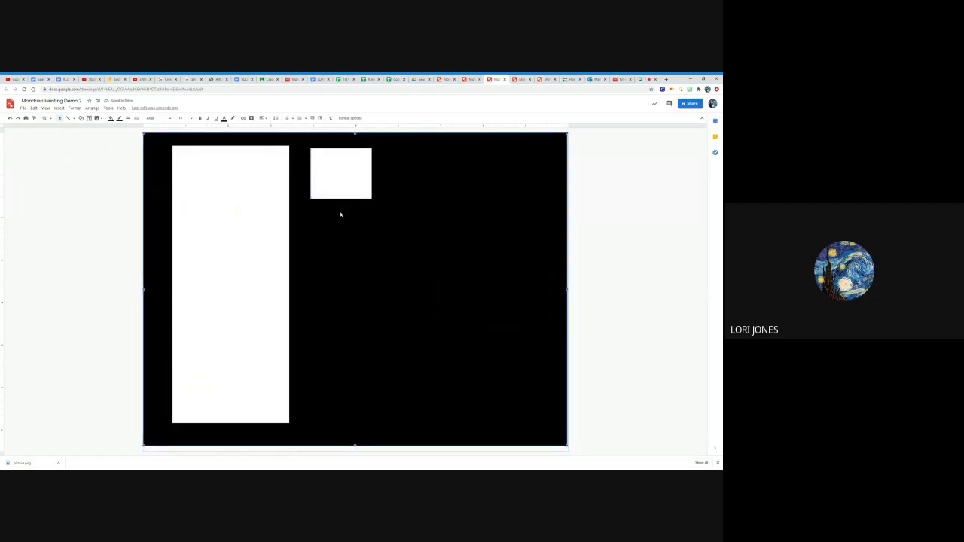
right_click(336, 214)
click(354, 238)
click(354, 238)
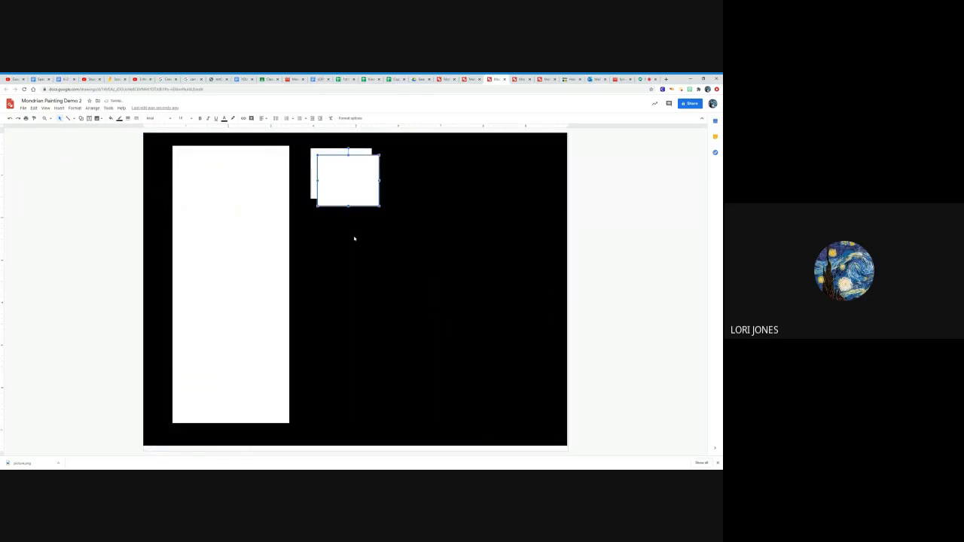
right_click(351, 235)
click(365, 256)
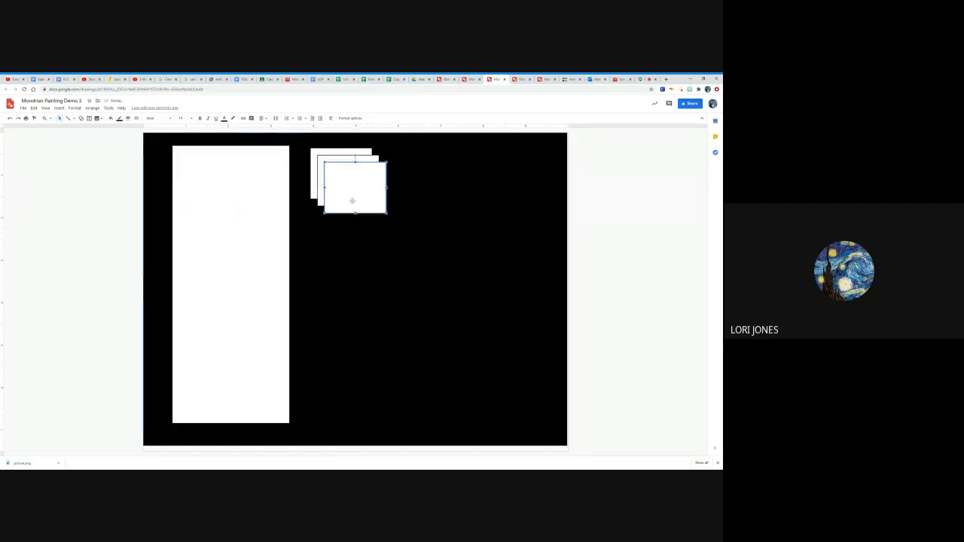
Step: Stack the two pasted rectangles beneath the original small one, aligned in a column with narrow black gaps
drag(351, 198, 340, 243)
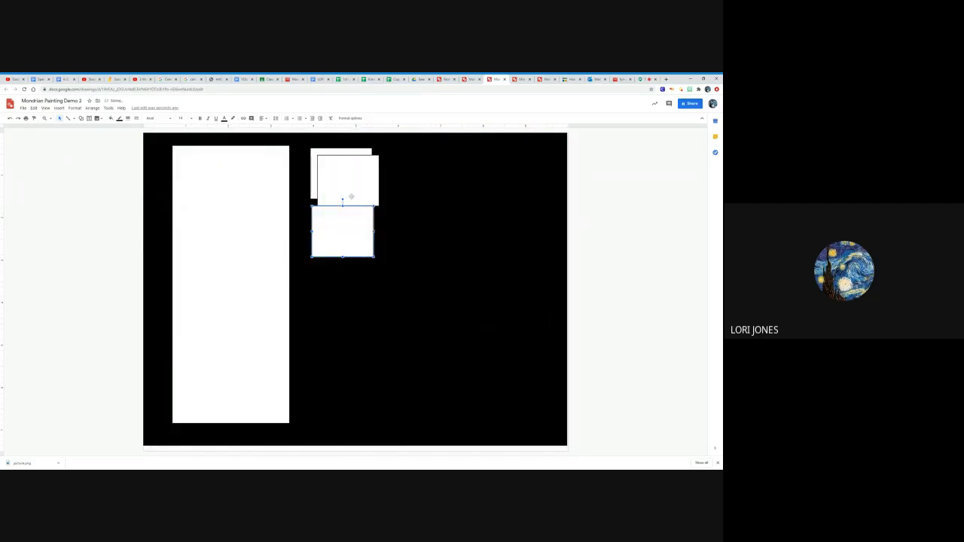
drag(348, 198, 342, 306)
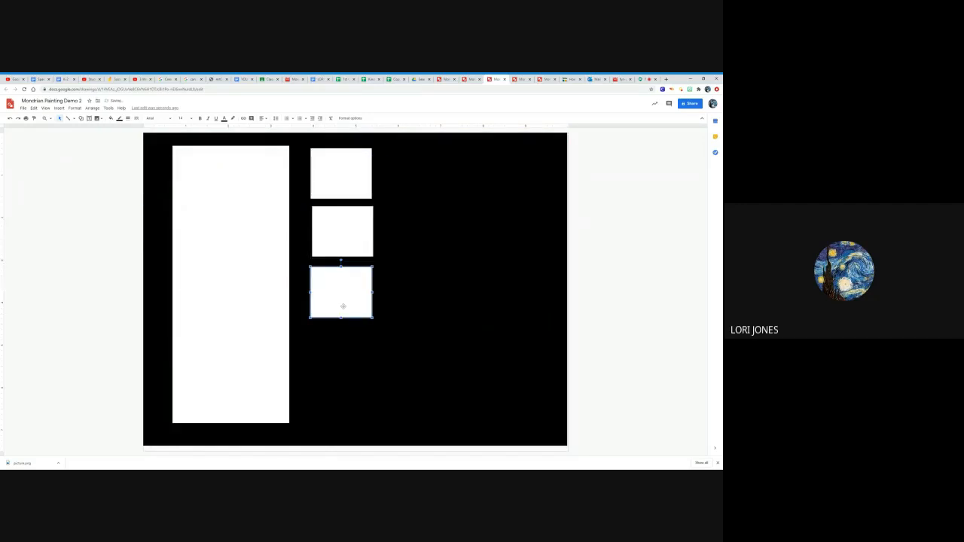
click(339, 249)
click(336, 286)
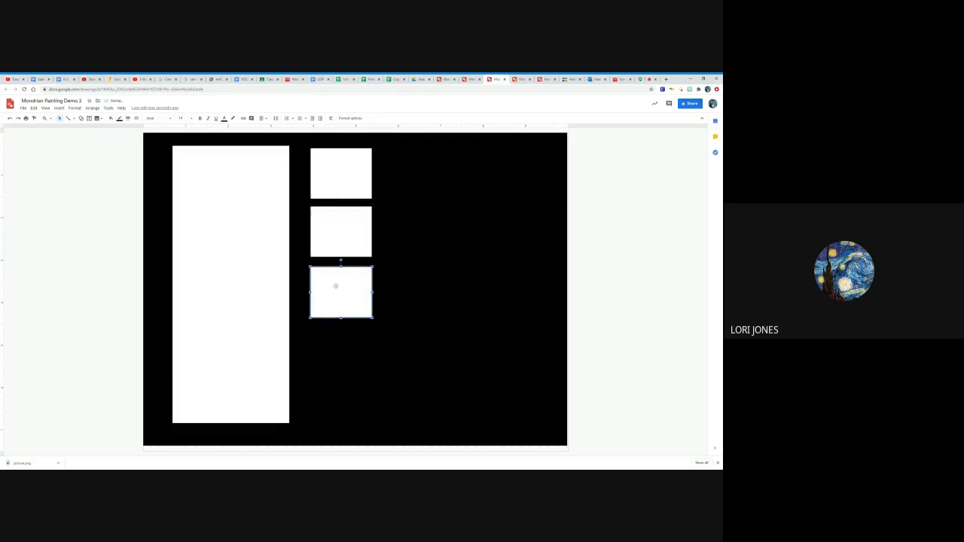
click(402, 265)
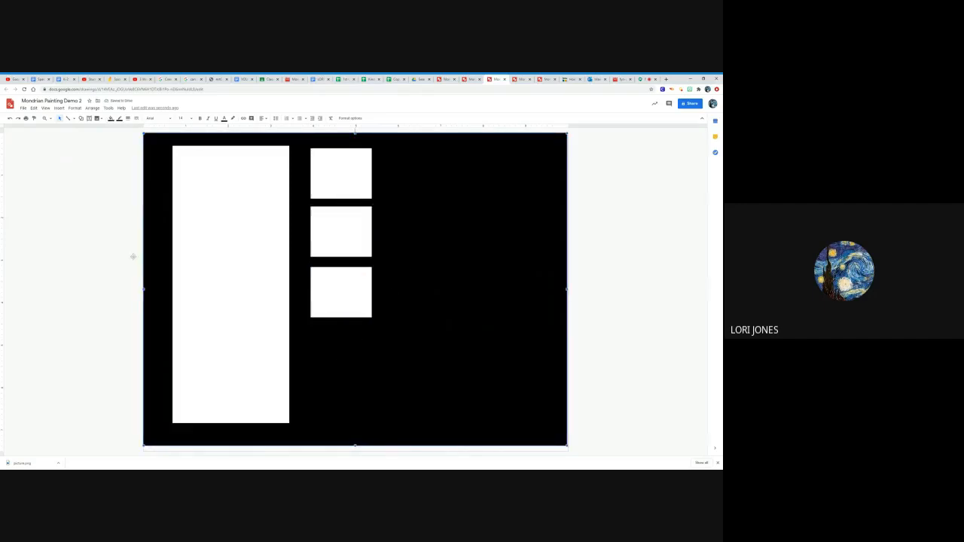
Step: Draw a taller rectangle of the same column width below the three small ones and fill it with white
click(80, 118)
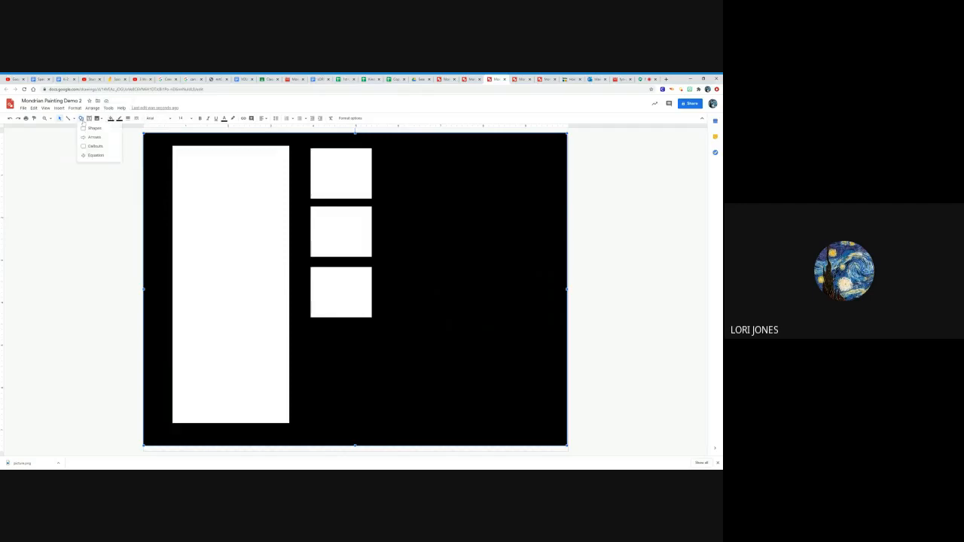
click(126, 130)
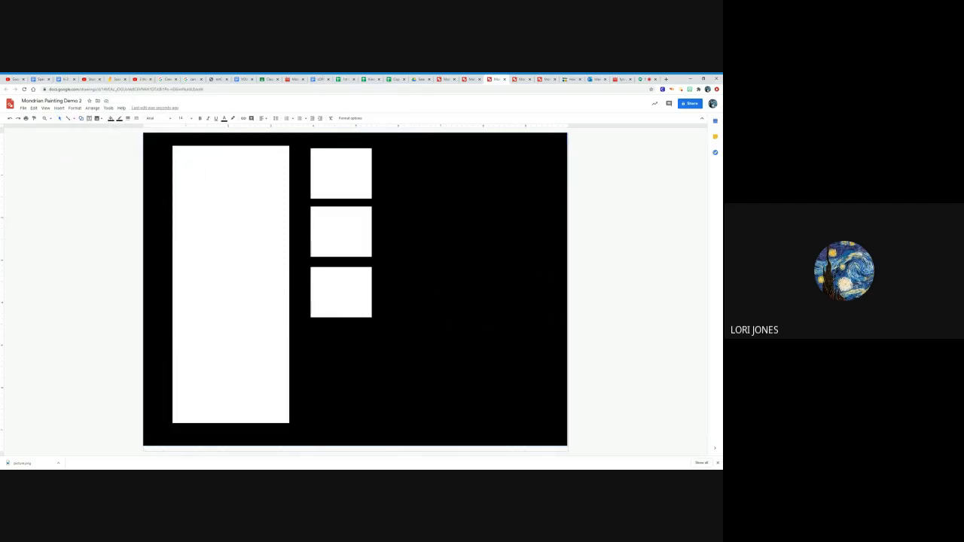
drag(312, 334, 372, 417)
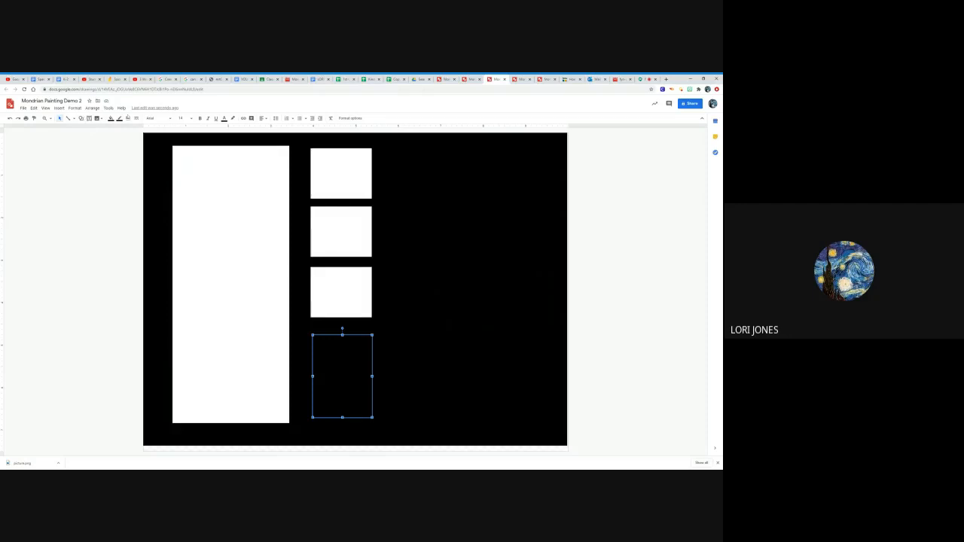
click(111, 118)
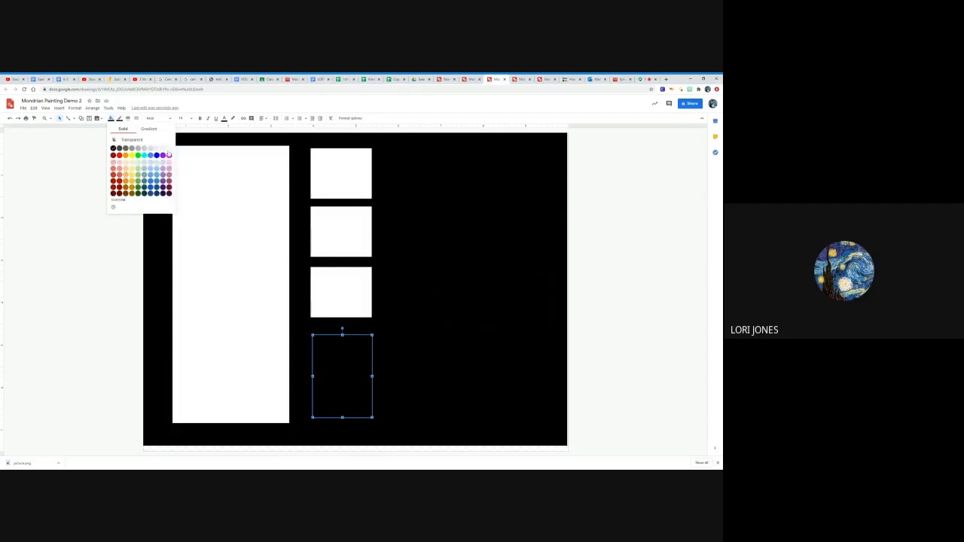
click(169, 149)
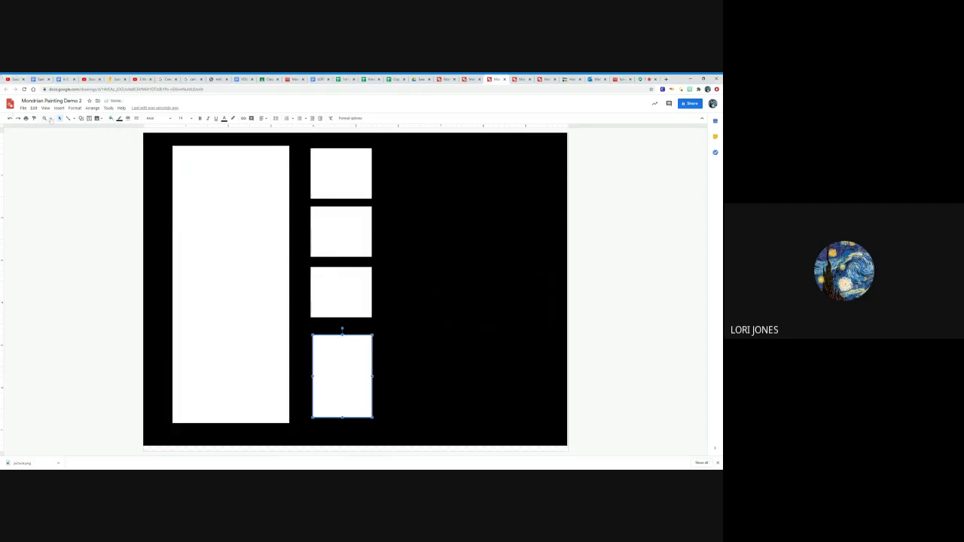
Step: Draw a wide white rectangle to the right of the small-rectangle column, near the canvas's upper edge
click(90, 118)
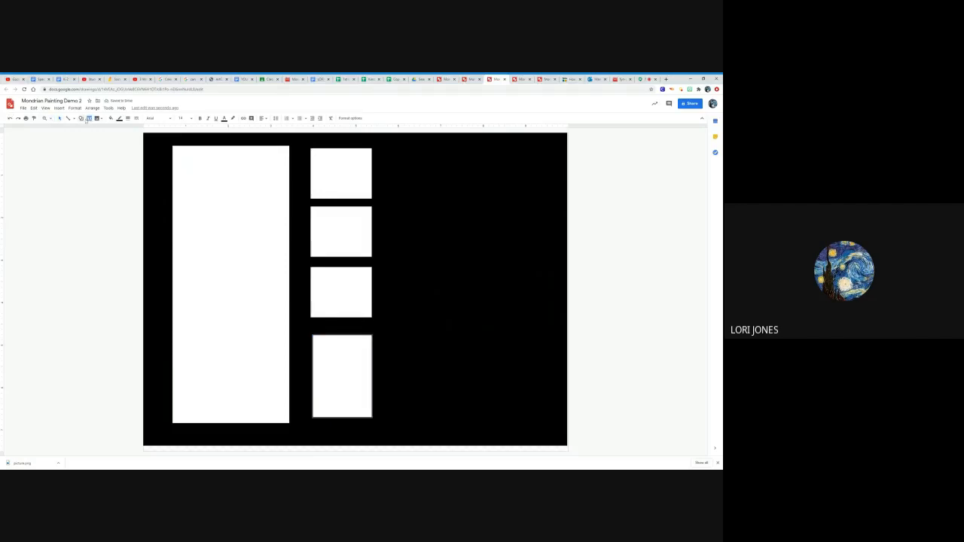
click(81, 118)
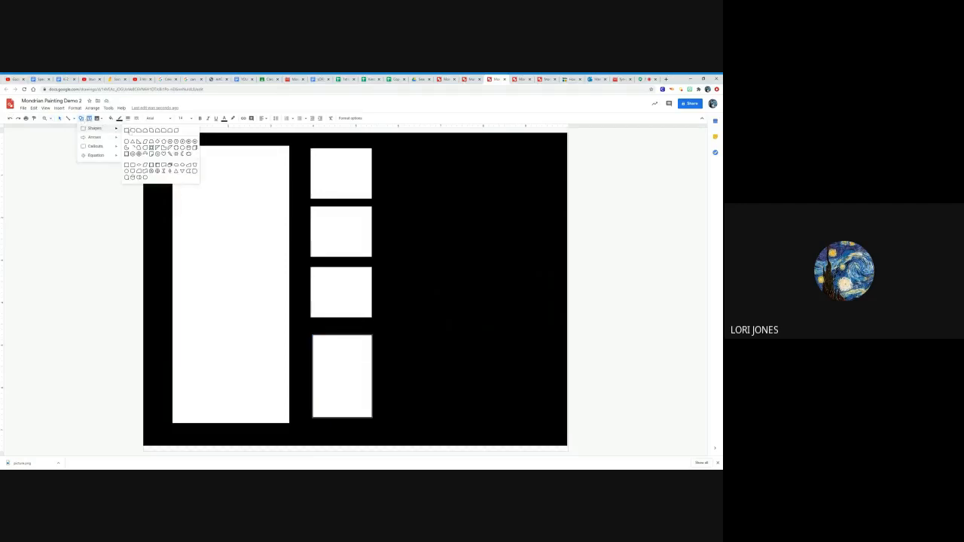
click(127, 130)
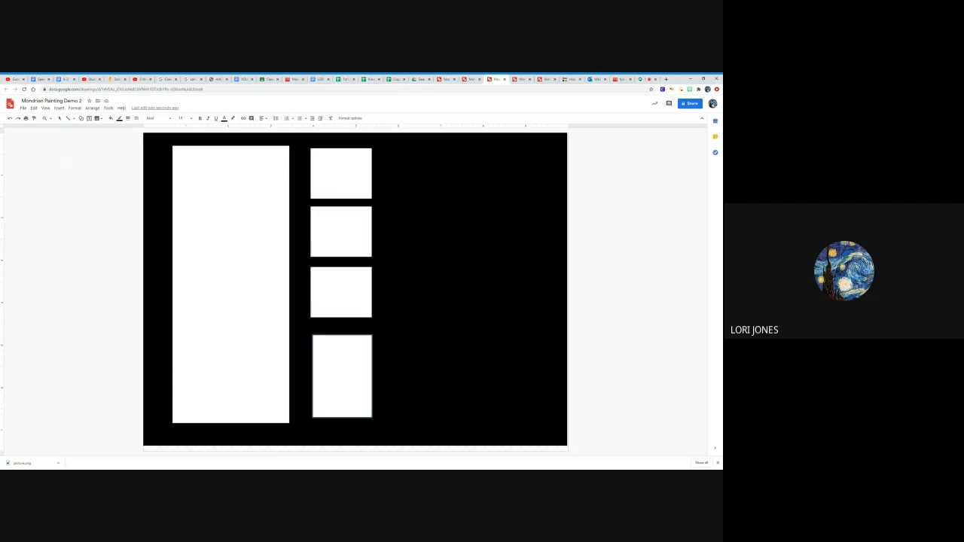
mouse_move(403, 152)
mouse_down()
mouse_move(498, 221)
mouse_move(548, 220)
mouse_up()
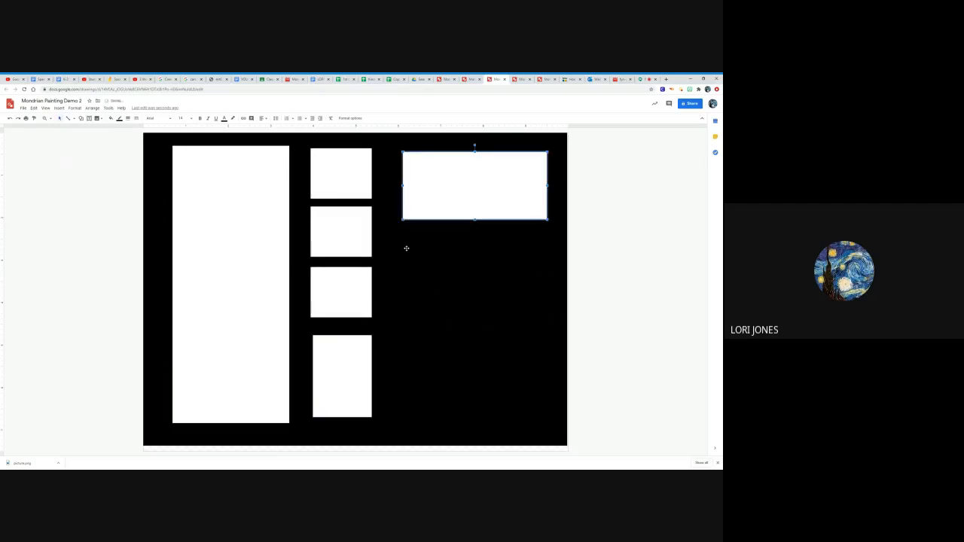
Step: Copy the wide white rectangle and paste two duplicates of it
right_click(438, 198)
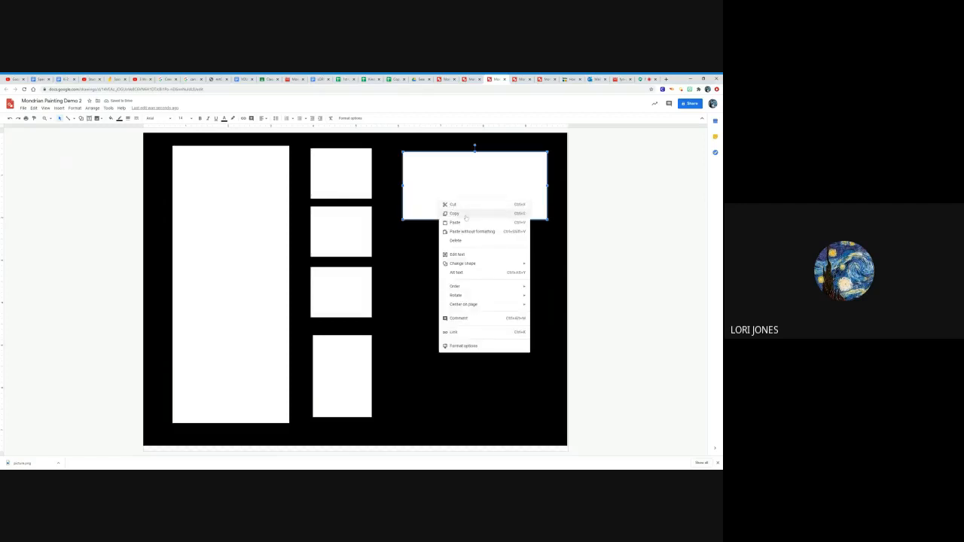
click(465, 215)
right_click(465, 217)
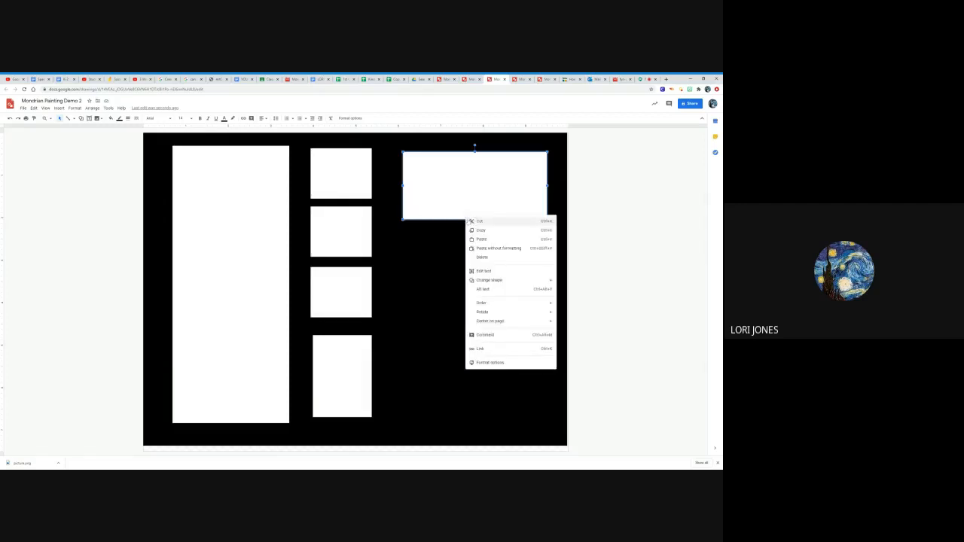
click(493, 238)
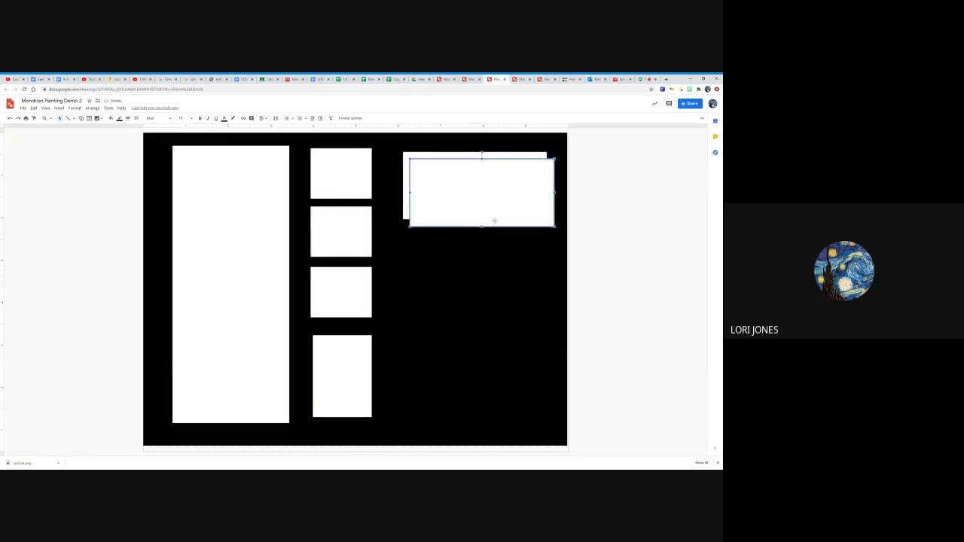
right_click(495, 224)
click(510, 245)
Step: Stack the two pasted wide rectangles beneath the original as a third column, separated by black gaps
drag(489, 214, 478, 389)
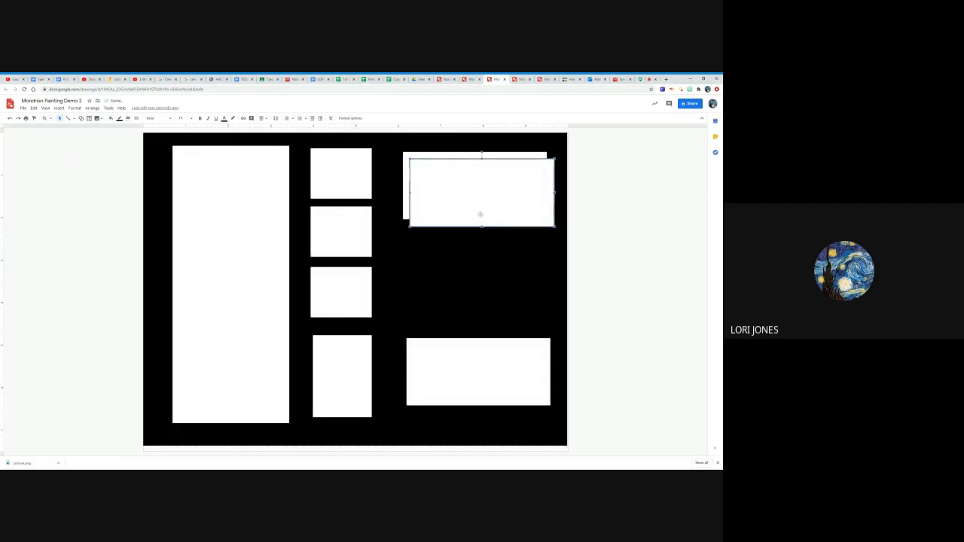
drag(478, 215, 476, 292)
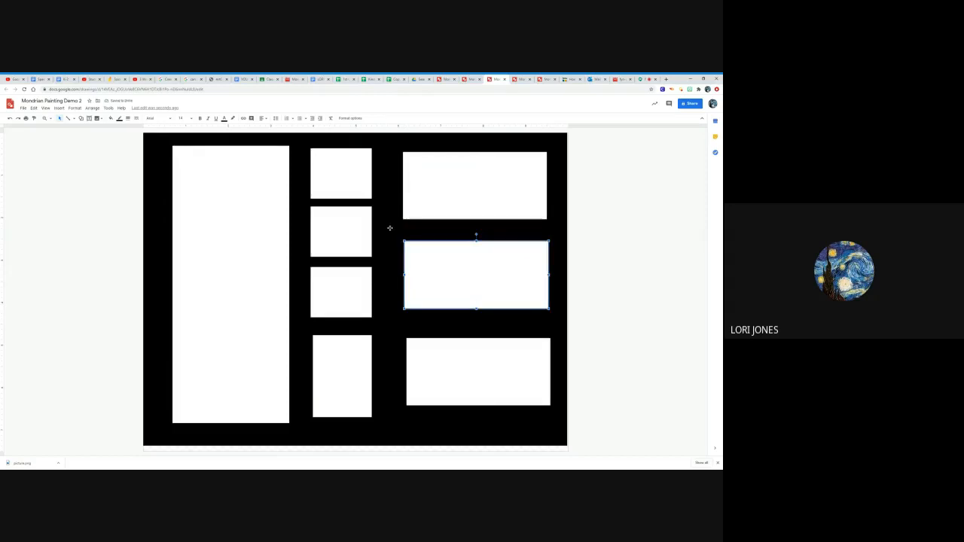
click(398, 173)
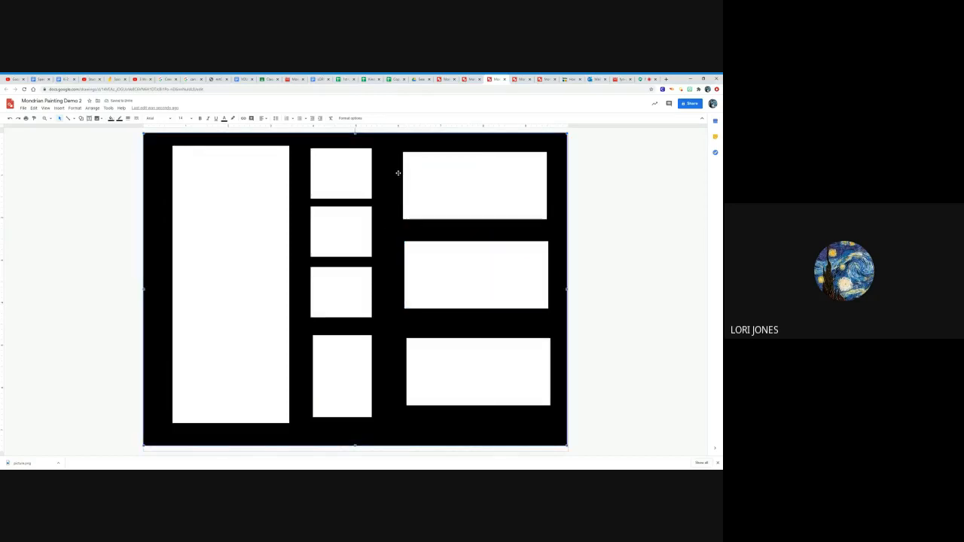
Step: Fill the large tall rectangle on the canvas's left side with red
click(220, 267)
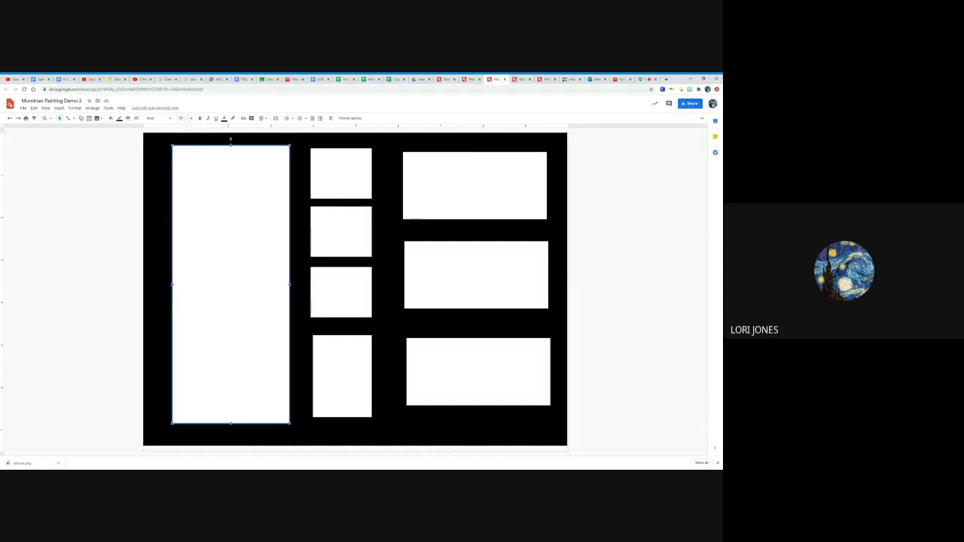
click(111, 119)
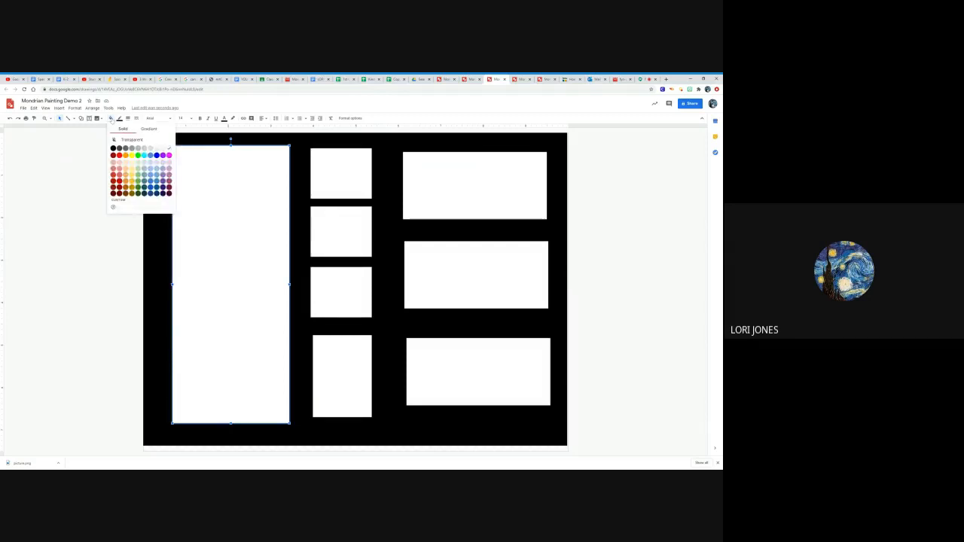
click(121, 155)
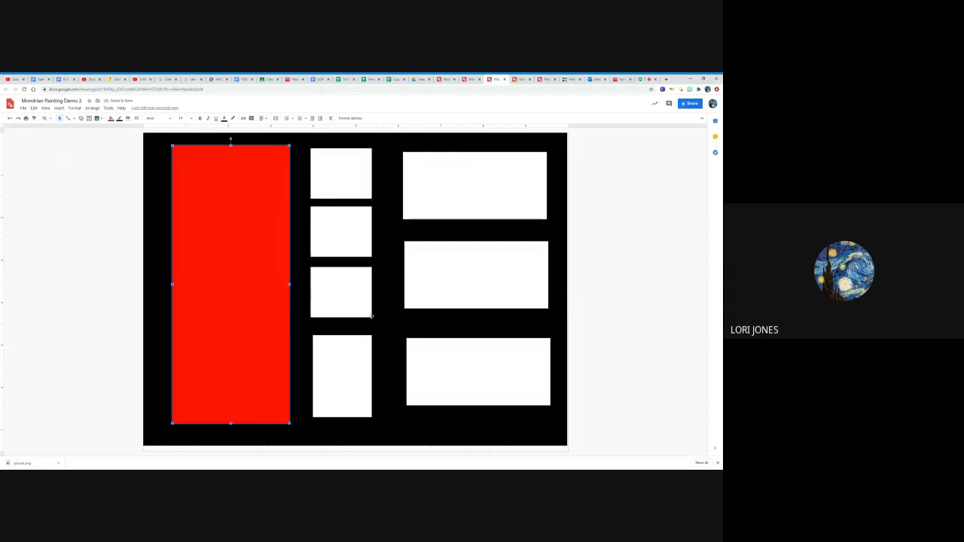
Step: Nudge the second small rectangle slightly down and the lowest rectangle of the middle column slightly left to even out the column
click(374, 316)
click(342, 235)
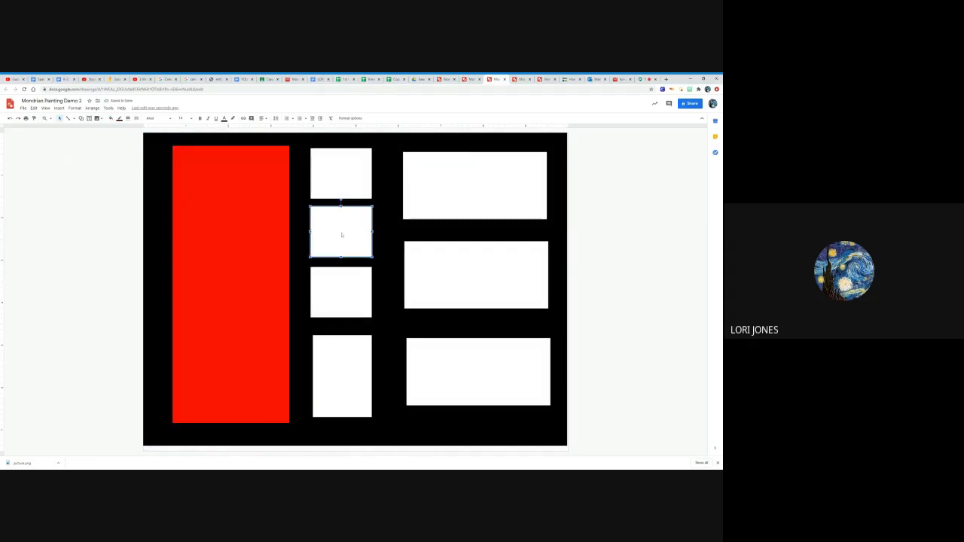
drag(341, 235, 341, 237)
click(381, 279)
drag(339, 355, 338, 357)
click(381, 355)
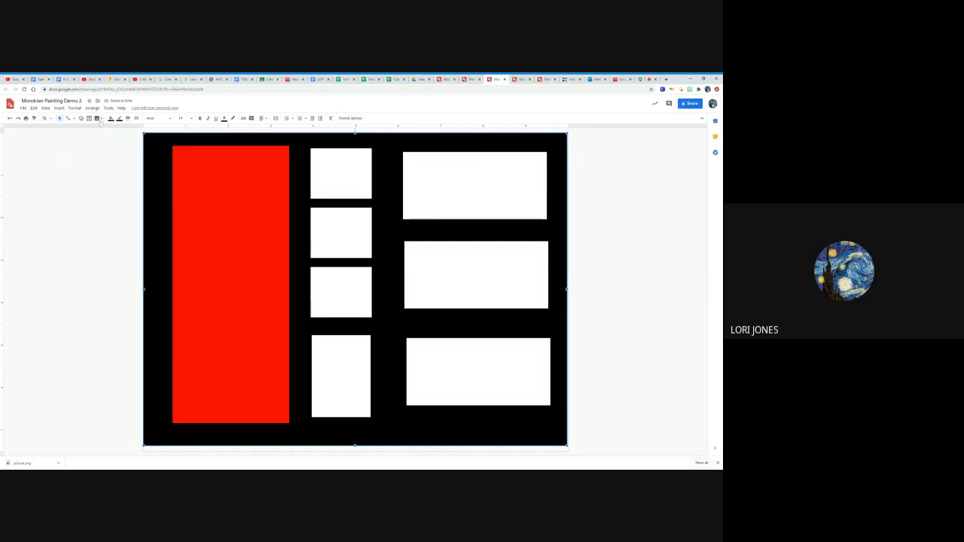
Step: Fill the uppermost rectangle of the middle column with blue and the third one down with yellow
click(110, 119)
click(335, 184)
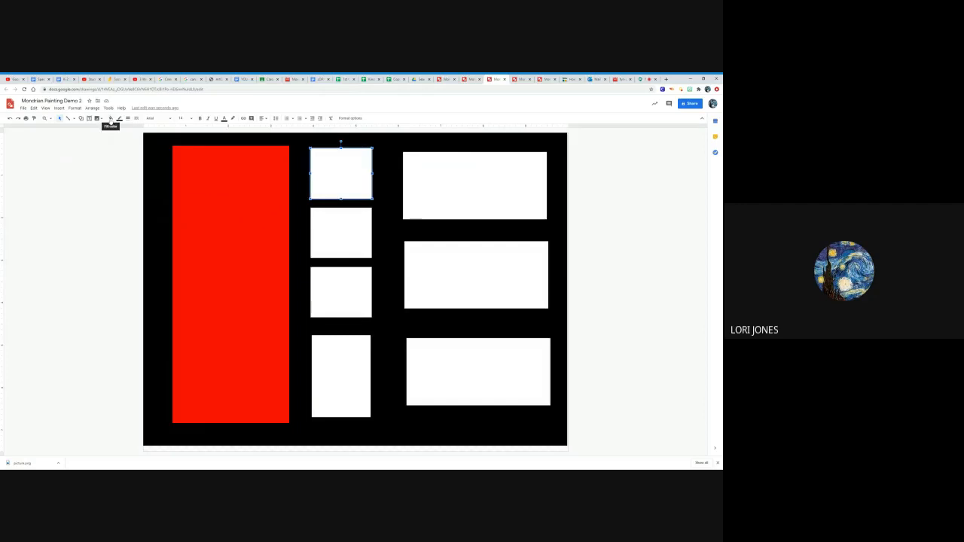
click(110, 118)
click(157, 155)
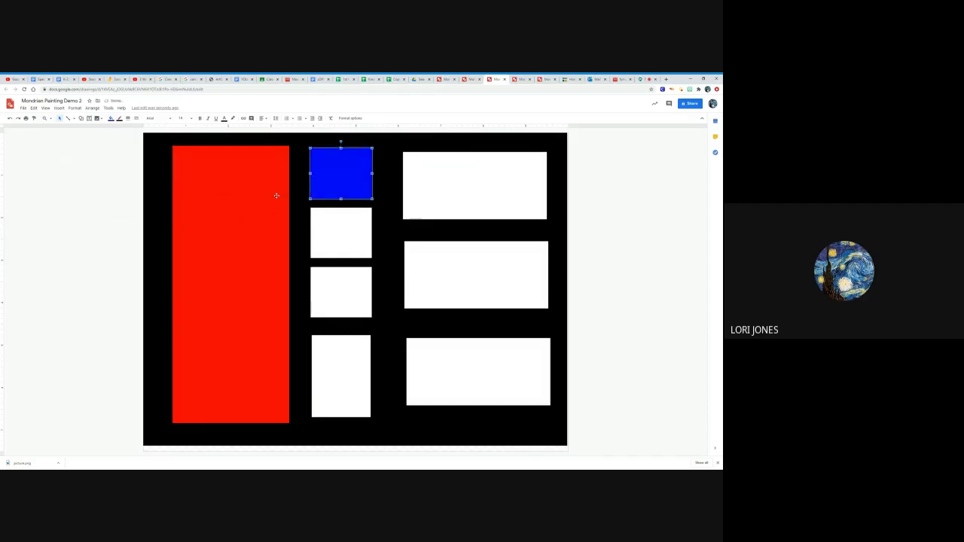
click(338, 285)
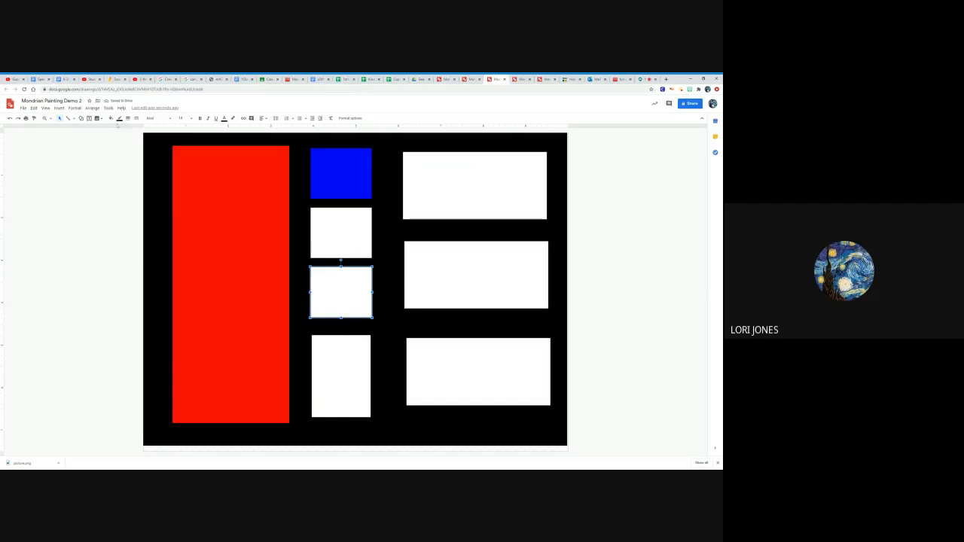
click(111, 118)
click(131, 154)
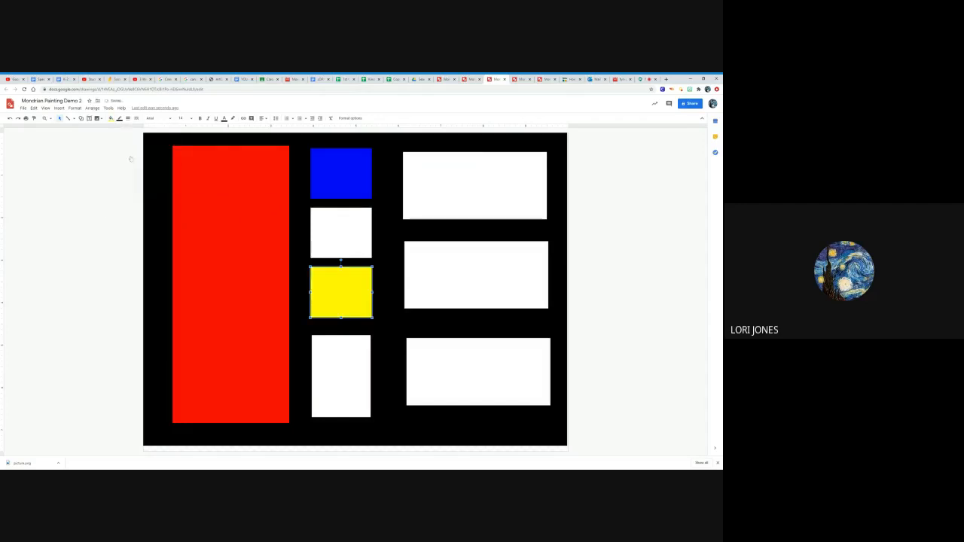
Step: Fill the uppermost wide rectangle of the right column with red and the lowest one with blue
click(445, 178)
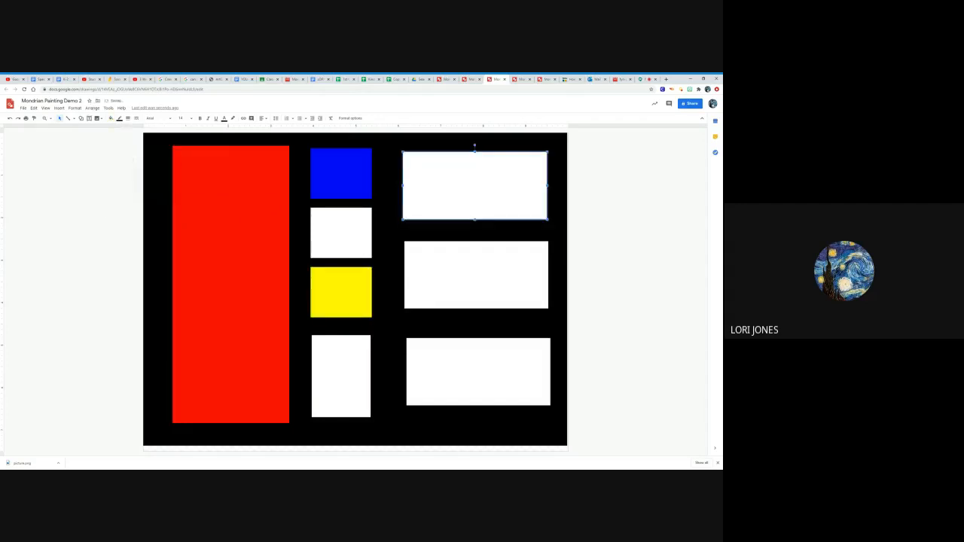
click(111, 118)
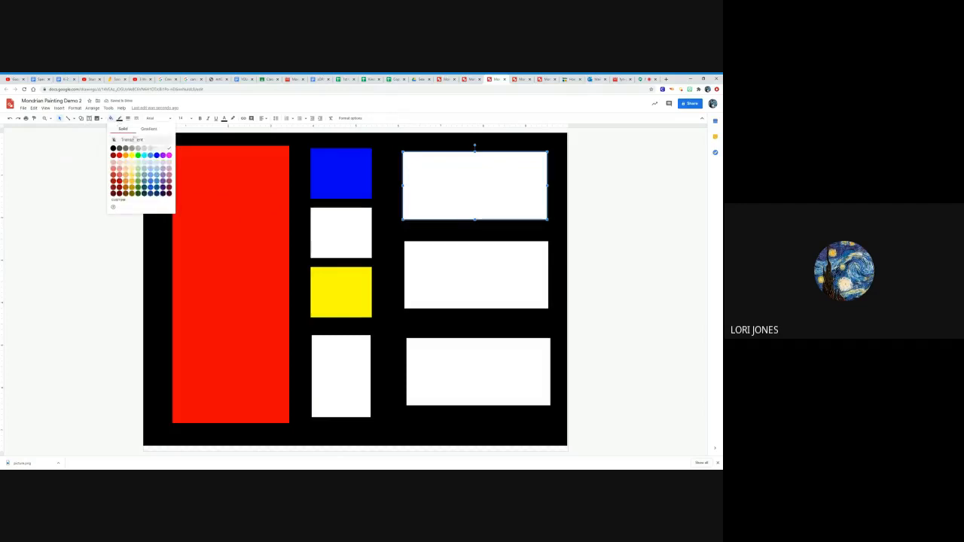
click(120, 156)
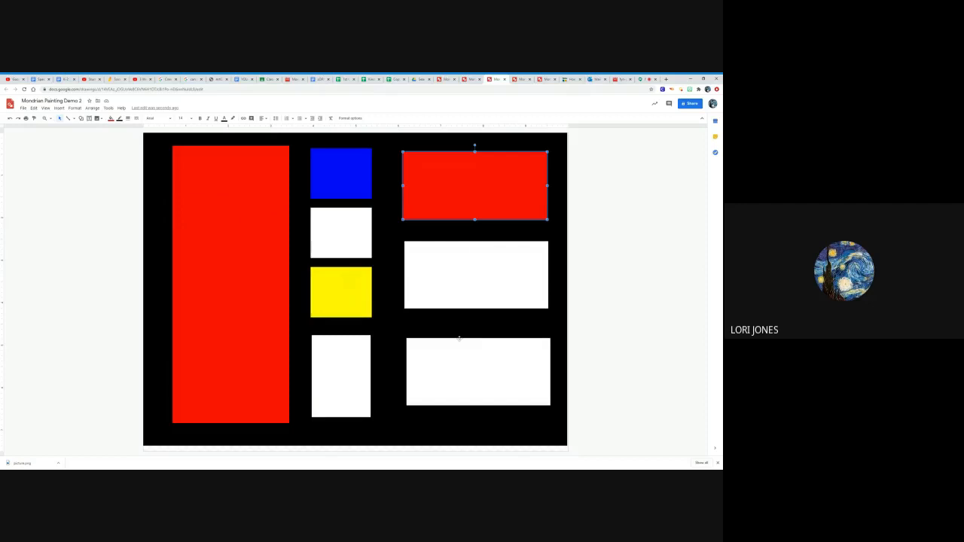
click(439, 385)
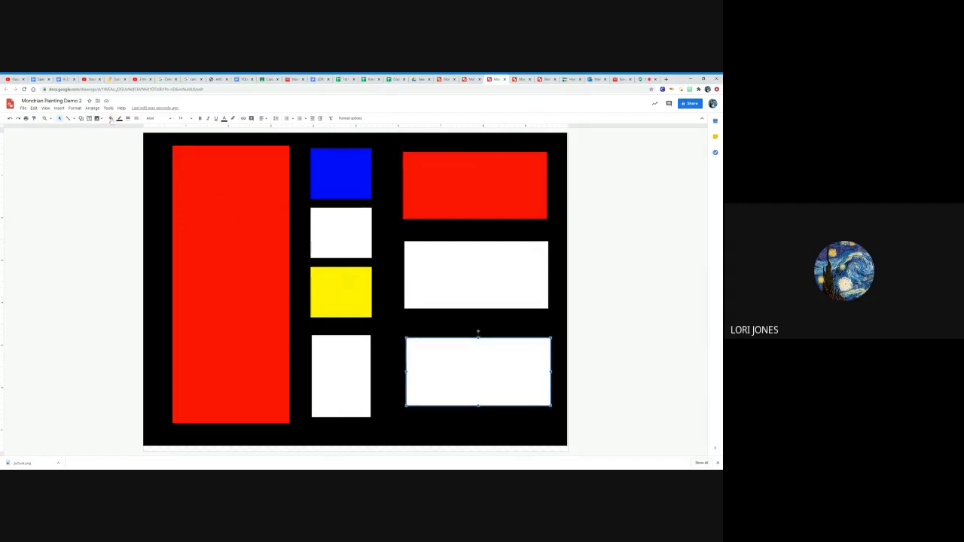
click(111, 119)
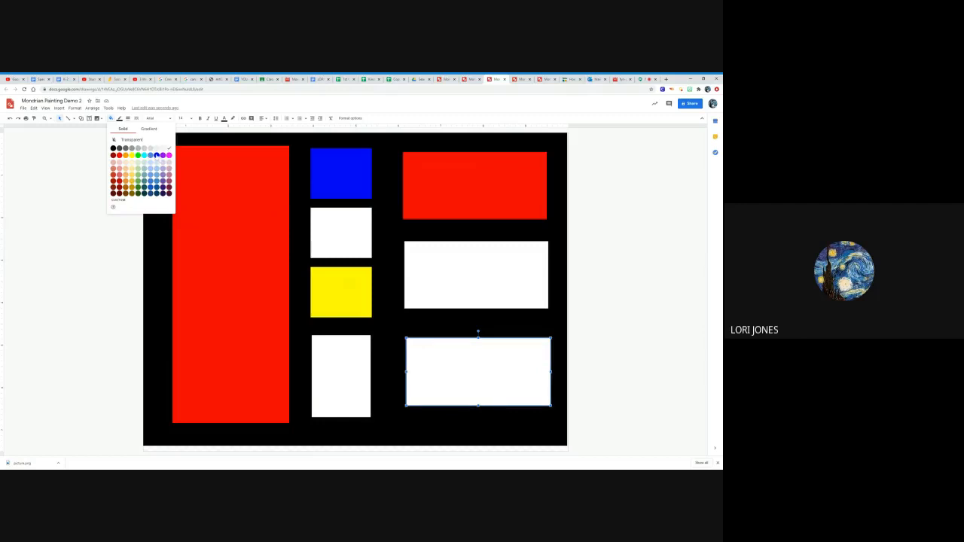
click(156, 155)
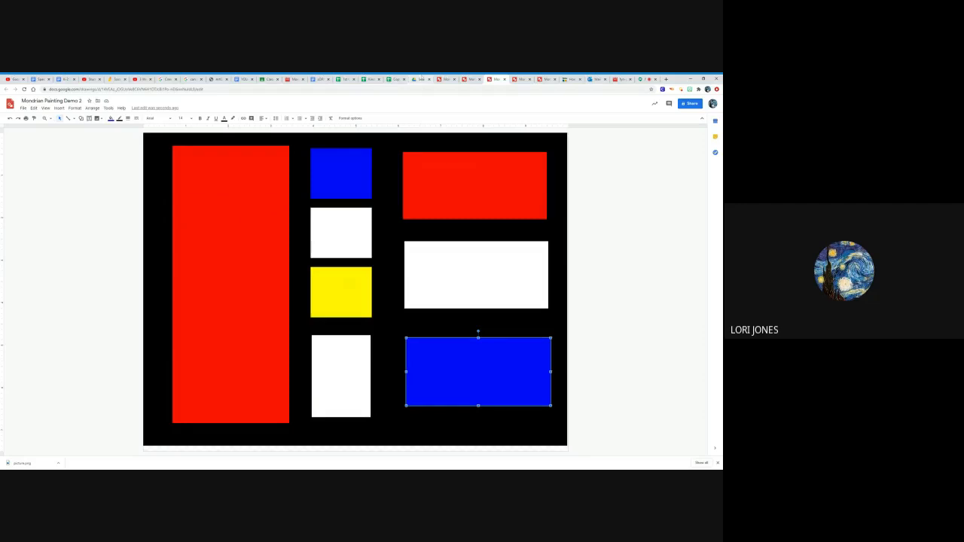
Step: Switch to the Google Meet call and stop presenting the screen
click(646, 79)
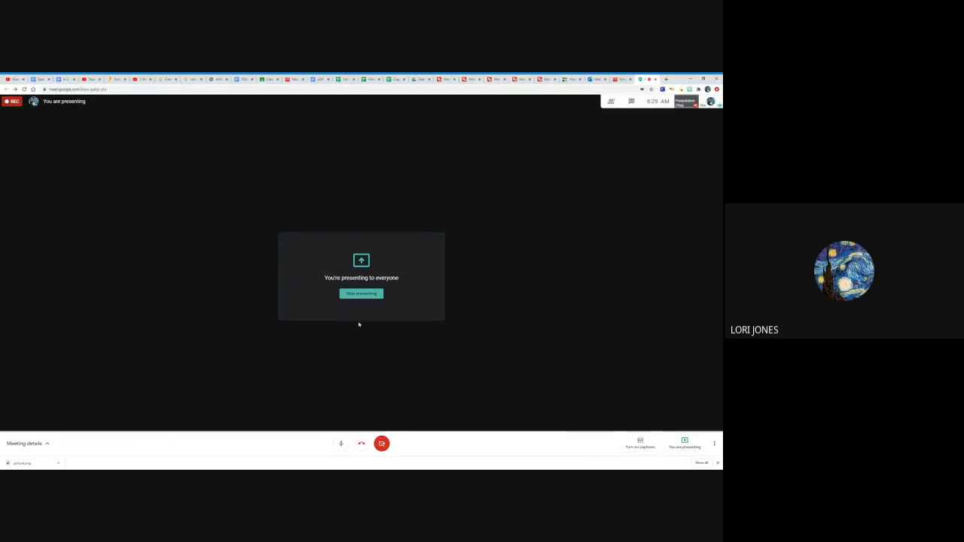
click(367, 295)
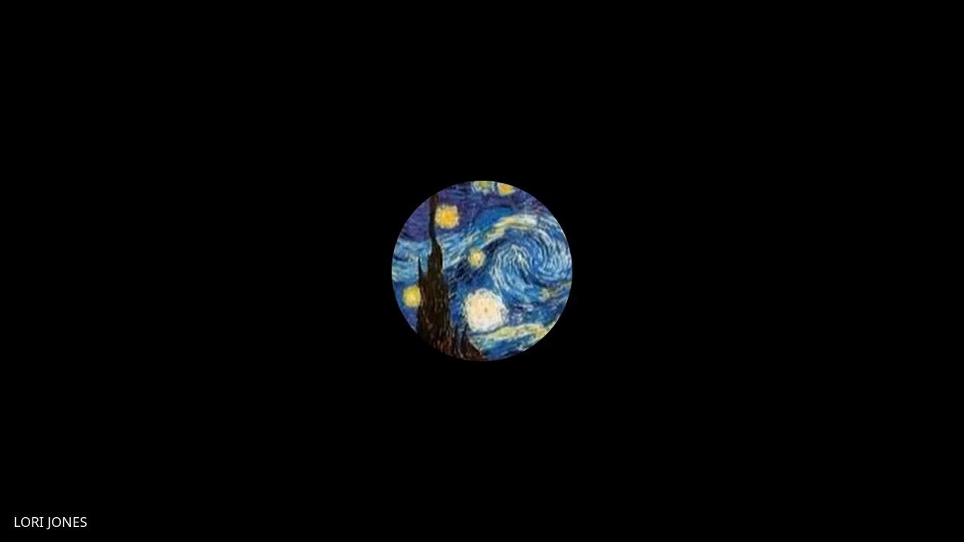